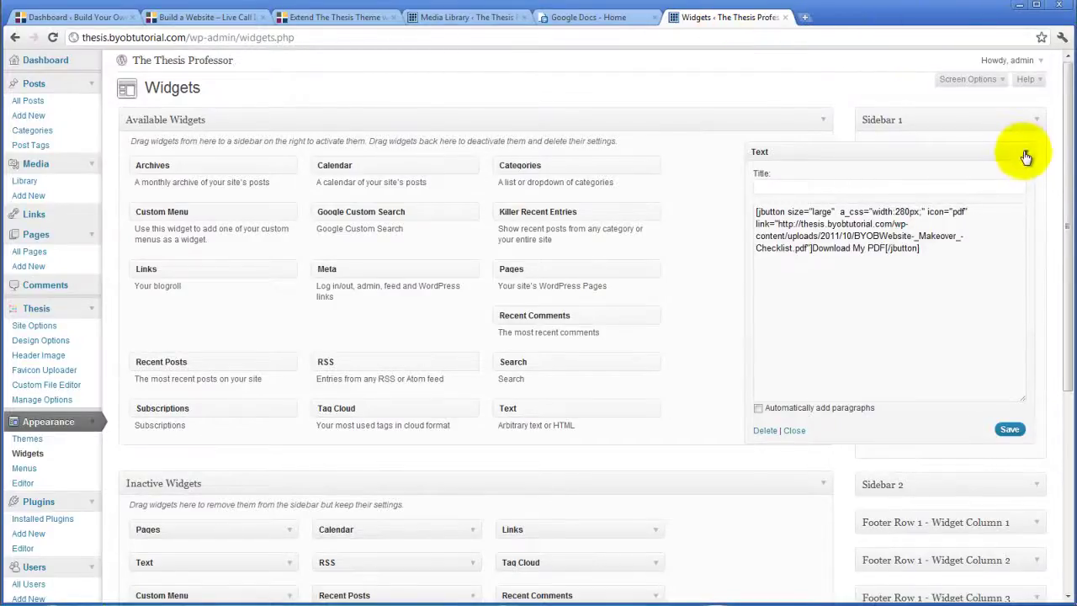
Step: Collapse the Text widget, open the site's home page and examine its layout from header to footer
left_click(1027, 155)
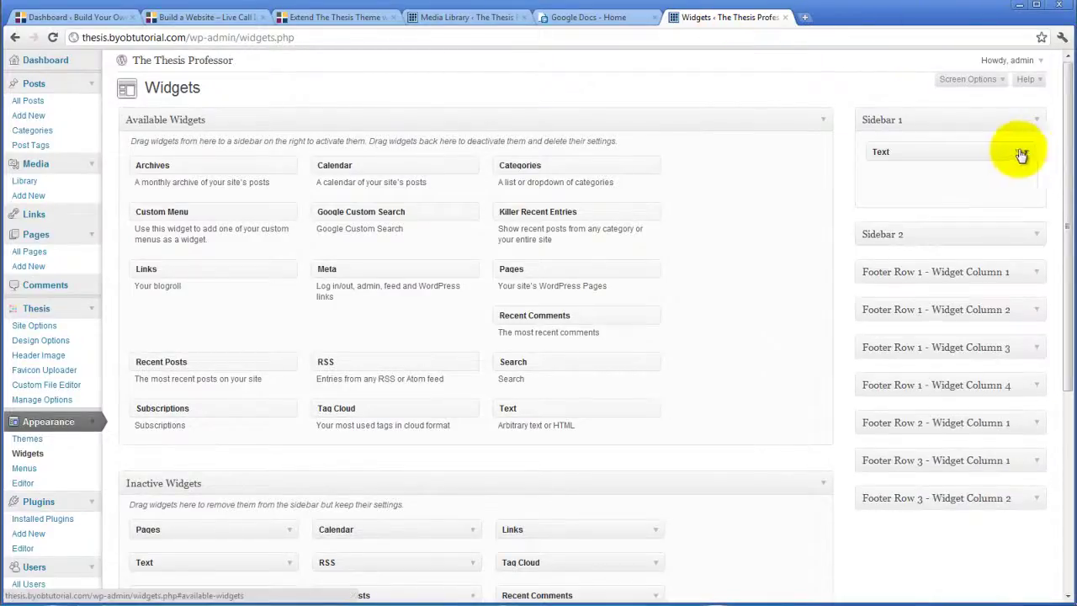
left_click(213, 60)
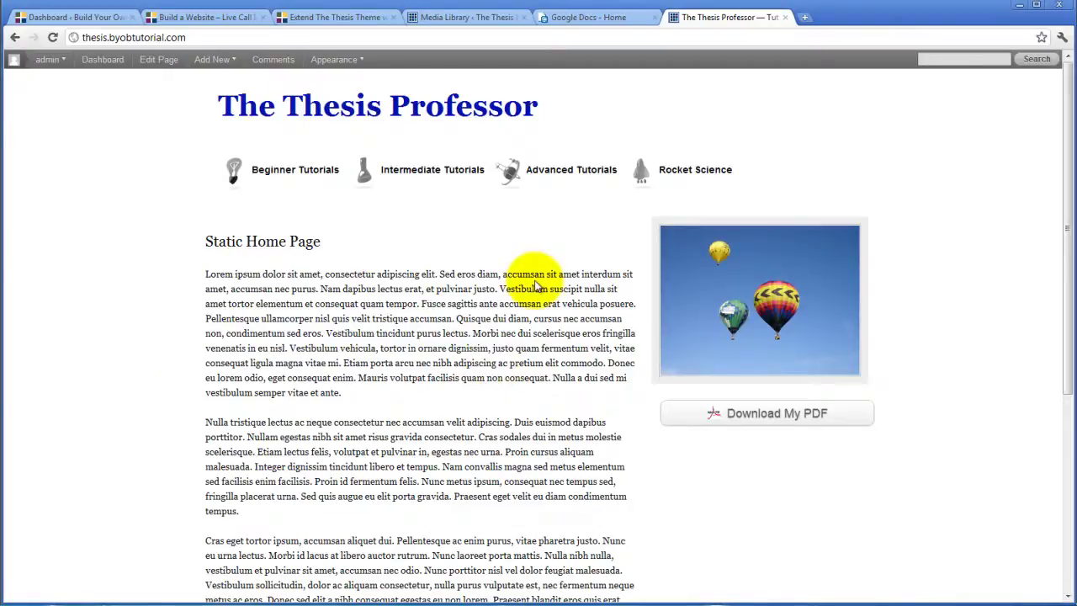
scroll(530, 283, "down", 3)
scroll(544, 295, "up", 3)
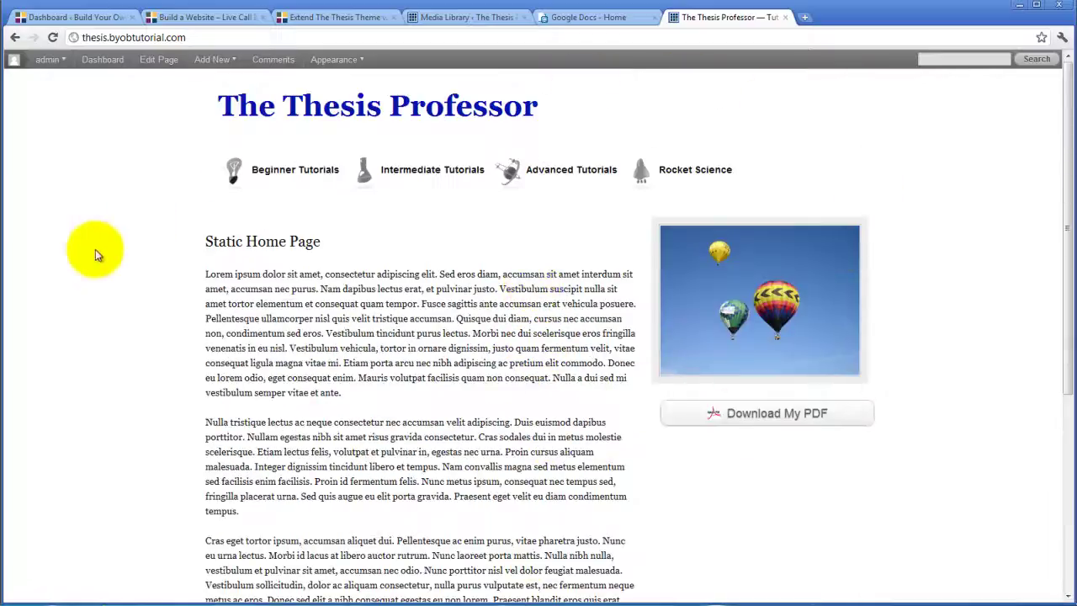
scroll(428, 457, "down", 3)
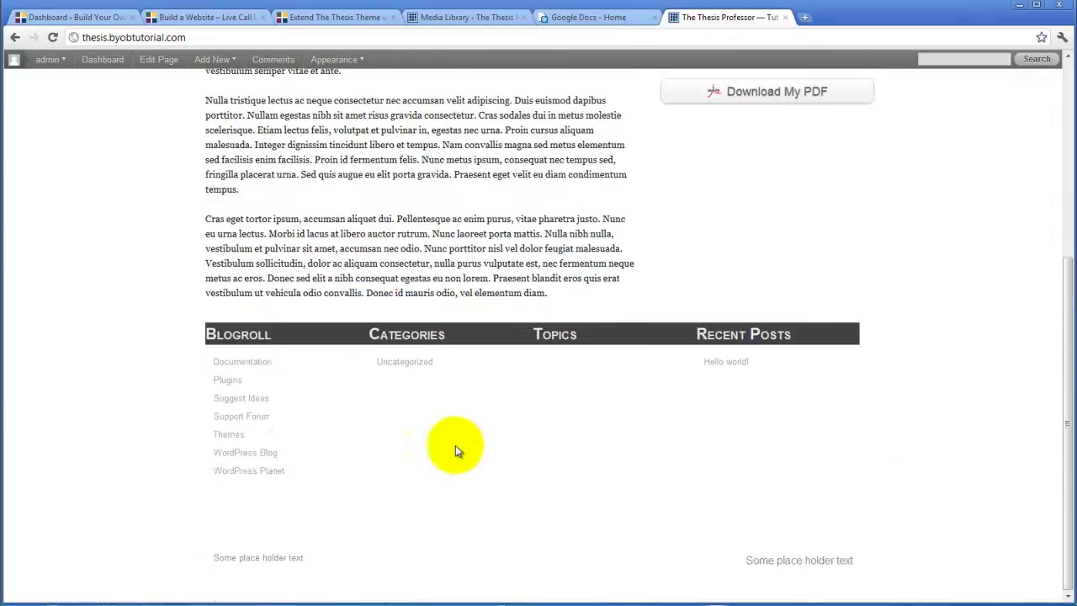
scroll(540, 375, "up", 3)
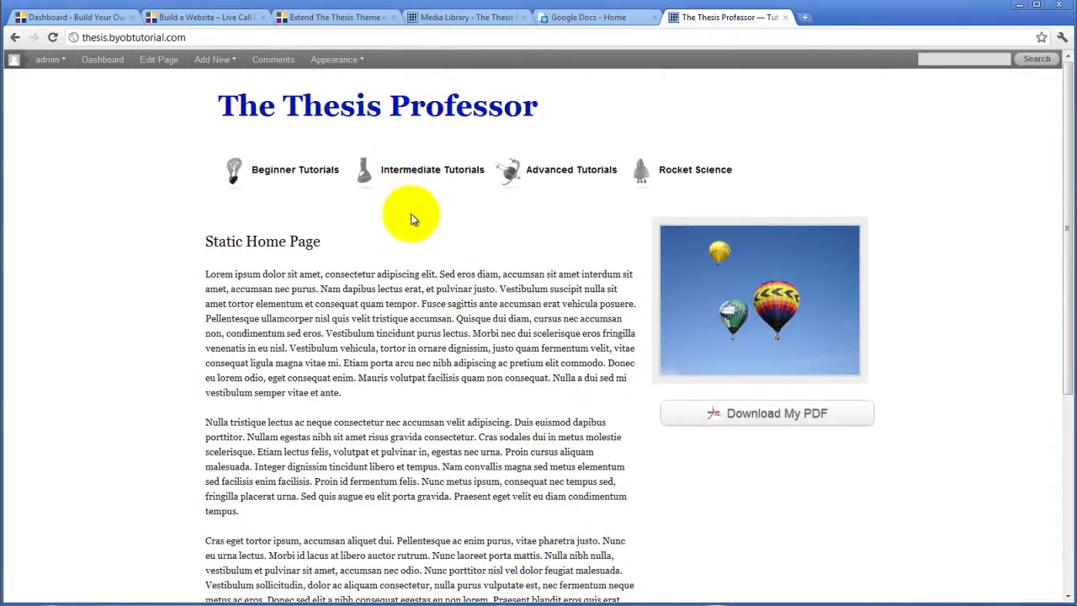
scroll(411, 214, "down", 2)
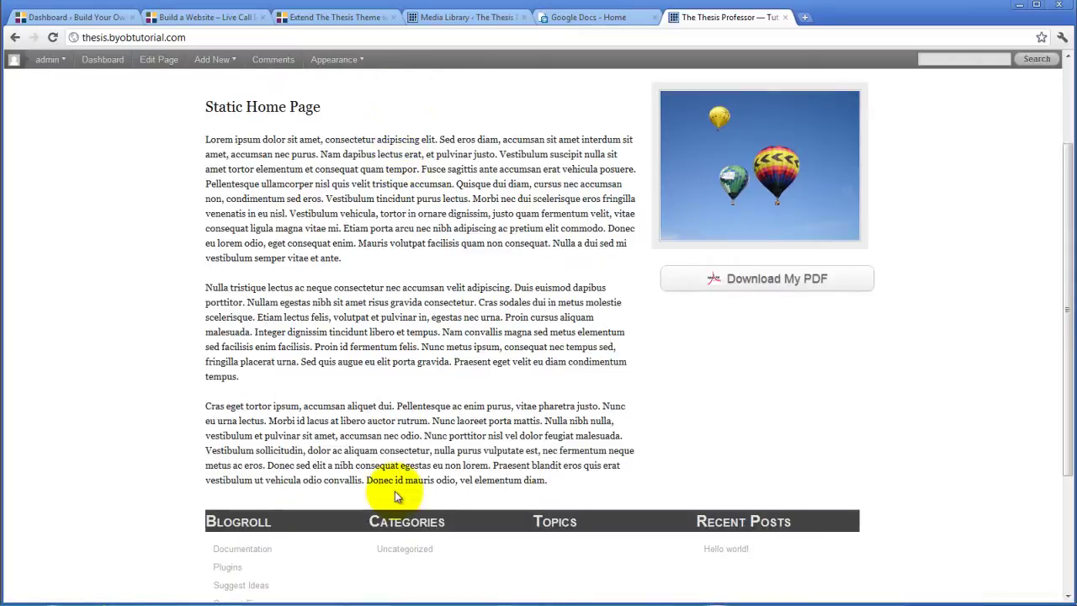
scroll(419, 388, "down", 3)
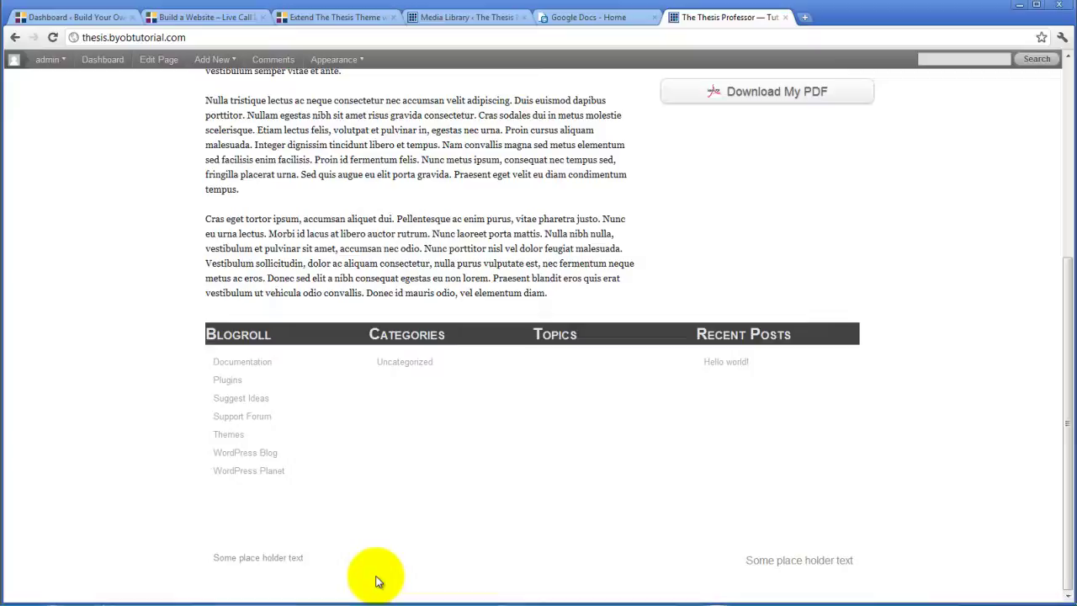
scroll(376, 581, "up", 4)
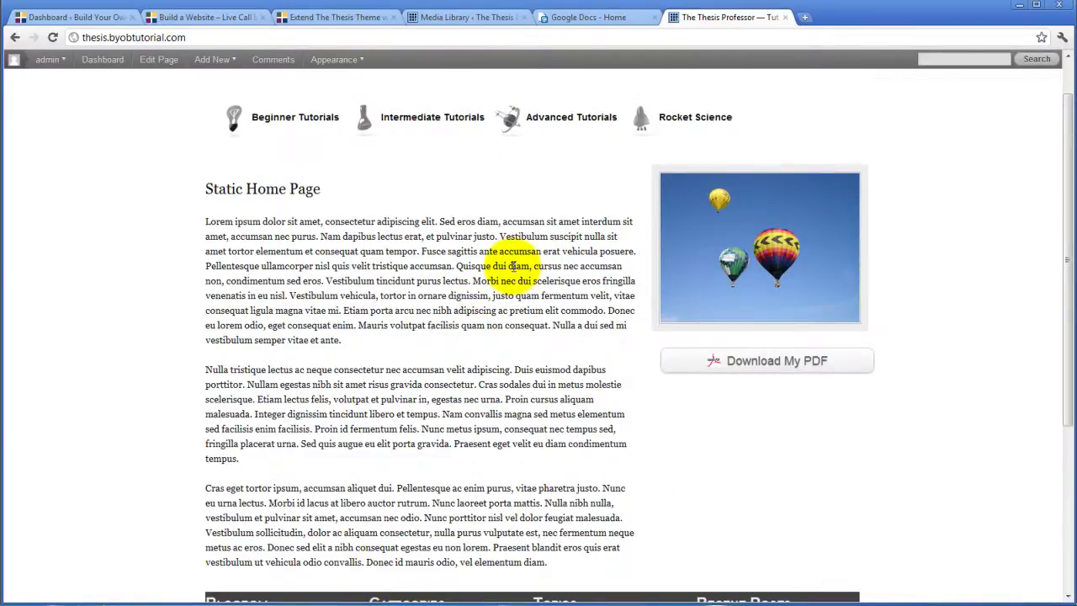
scroll(514, 266, "up", 1)
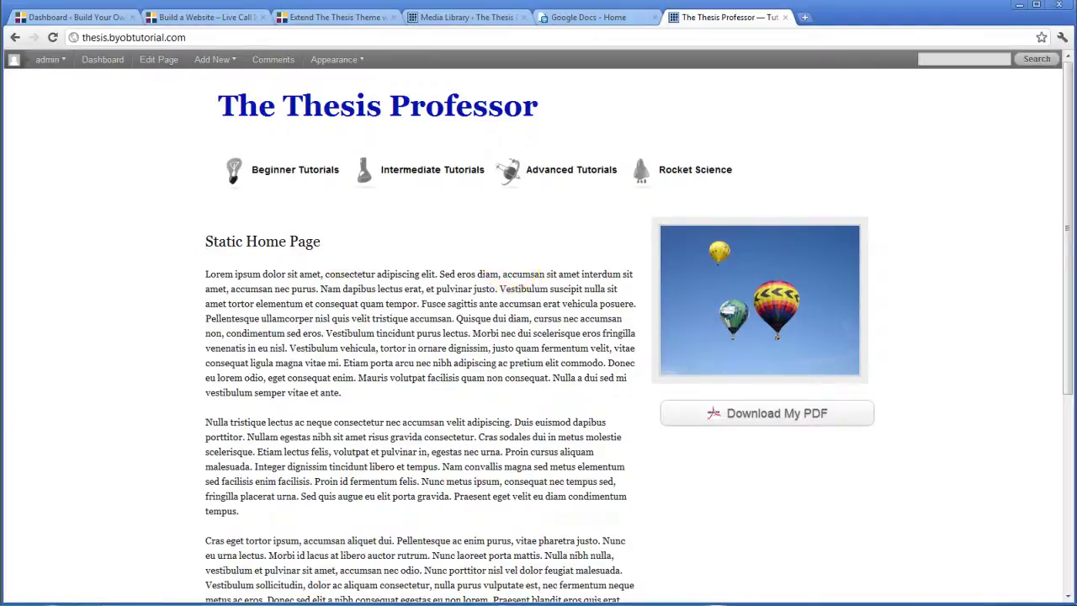
Step: Switch to Photoshop, examine the background images bluebg.png, bluewhite-content-bg.png and sean-bg.jpg, and return to the browser
key("alt+Tab")
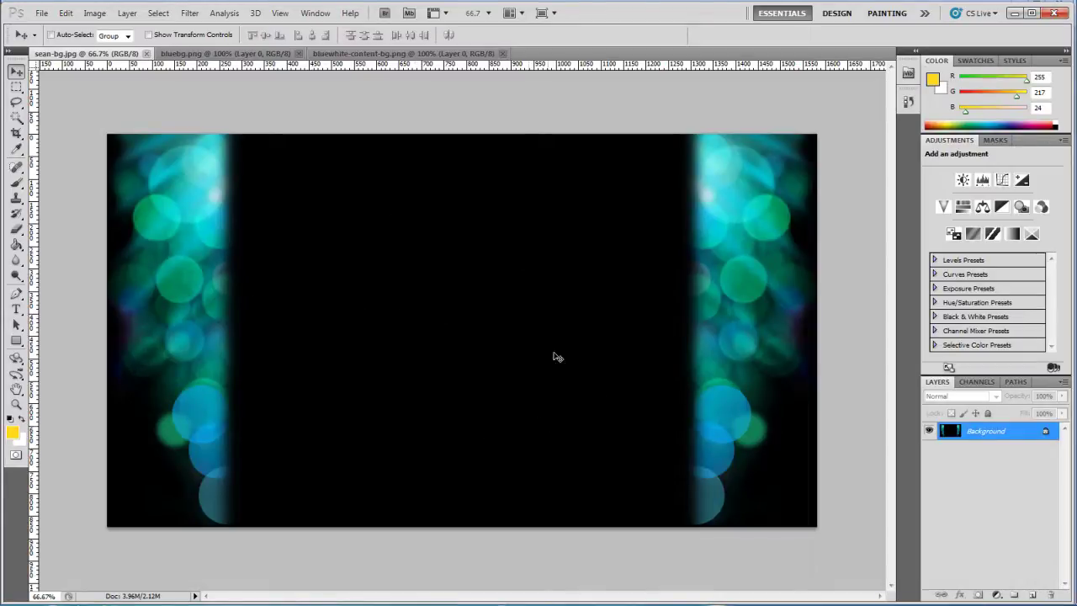
left_click(184, 54)
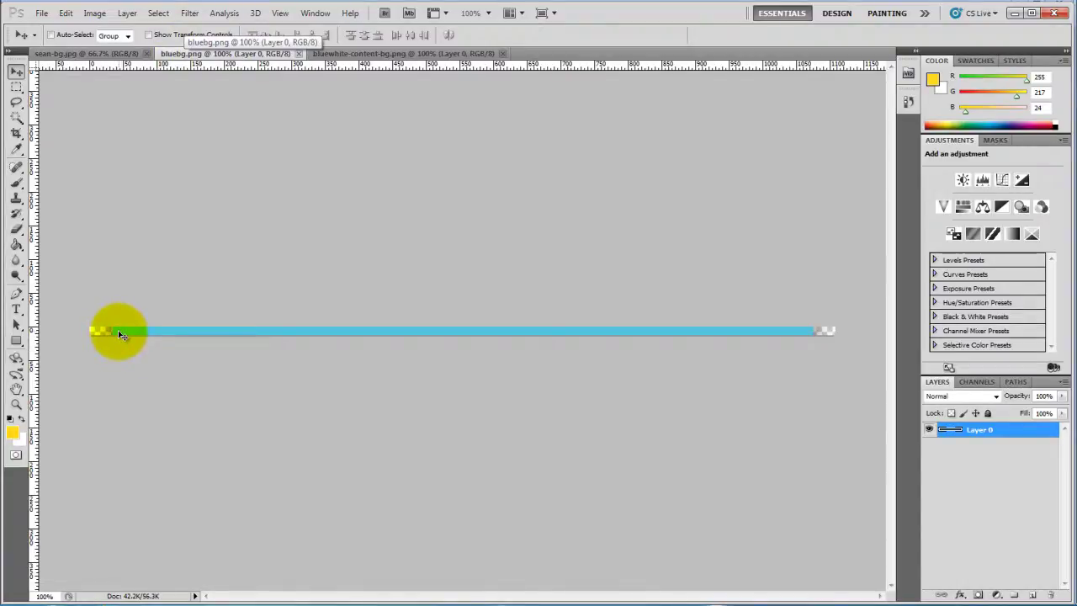
left_click(360, 53)
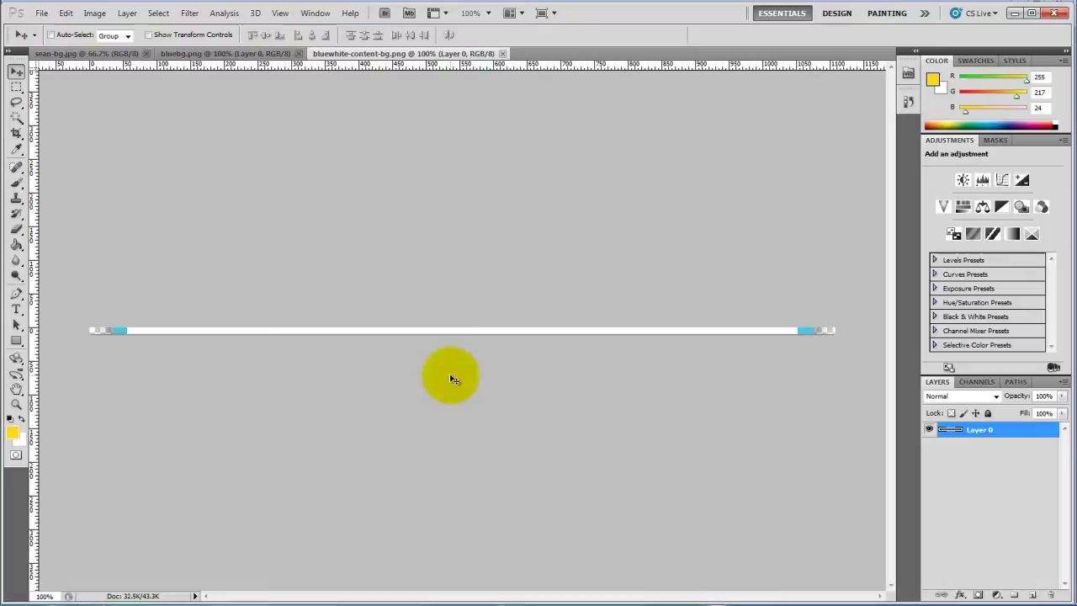
left_click(204, 56)
left_click(85, 53)
key("alt+Tab")
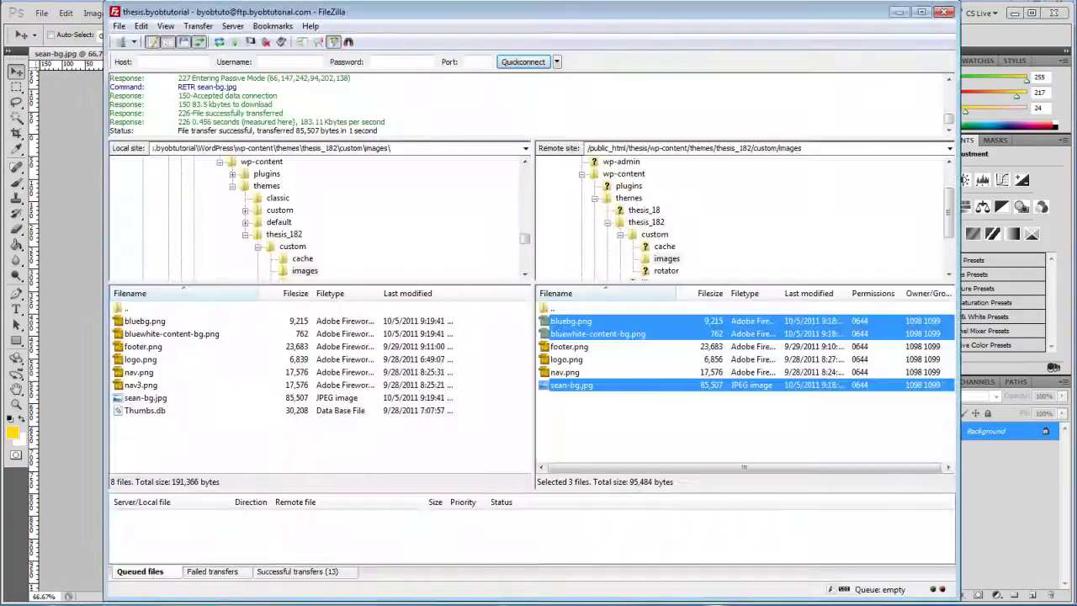
left_click(1062, 16)
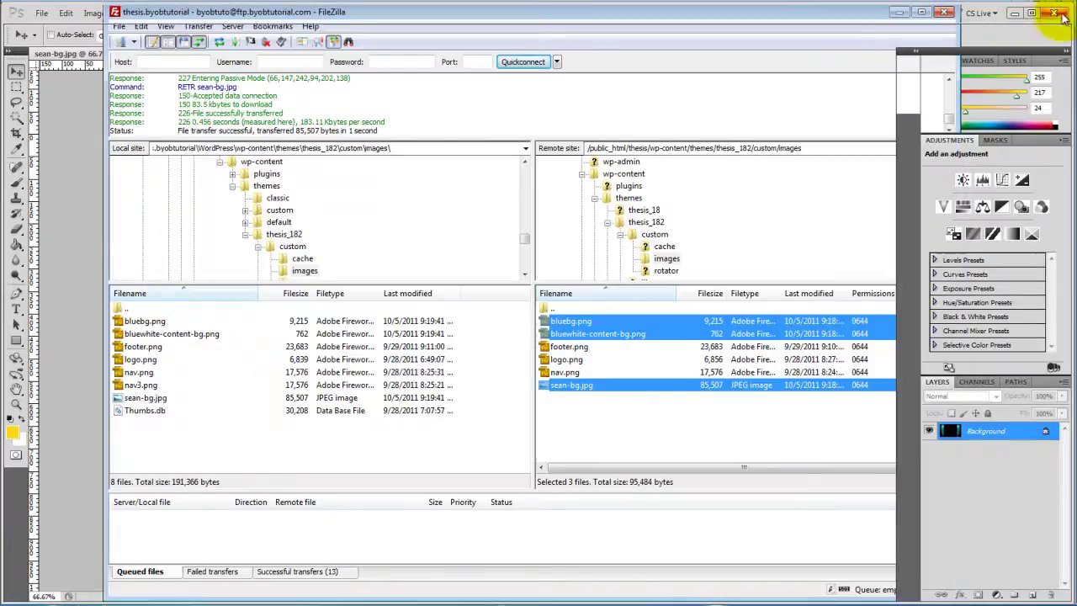
left_click(1016, 17)
Step: Open the BYOB Thesis Full Width Backgrounds options from the site's WordPress dashboard
left_click(94, 60)
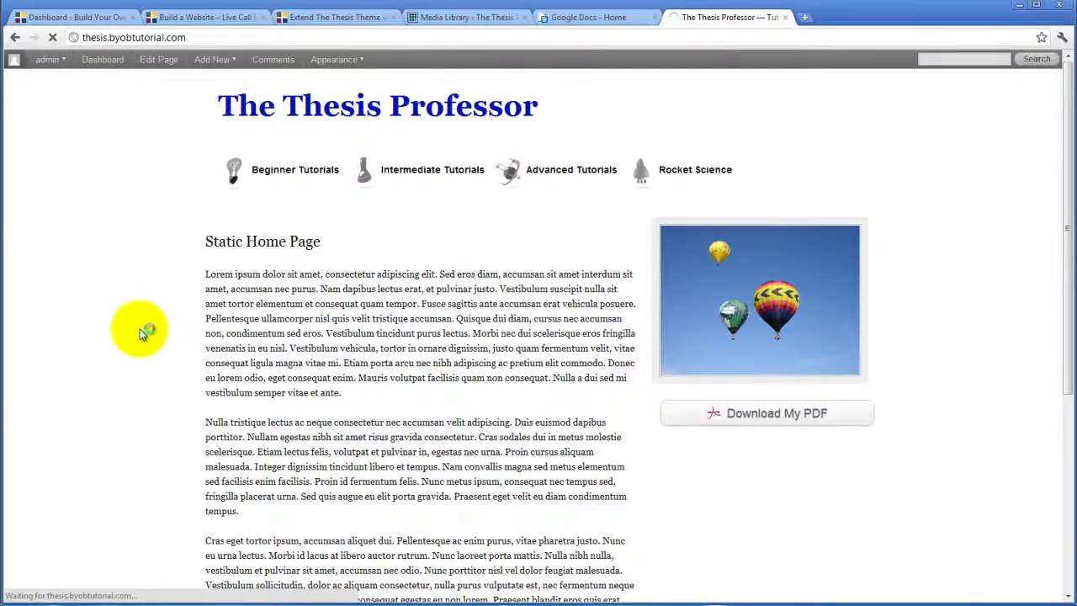
scroll(143, 304, "down", 4)
scroll(101, 378, "down", 1)
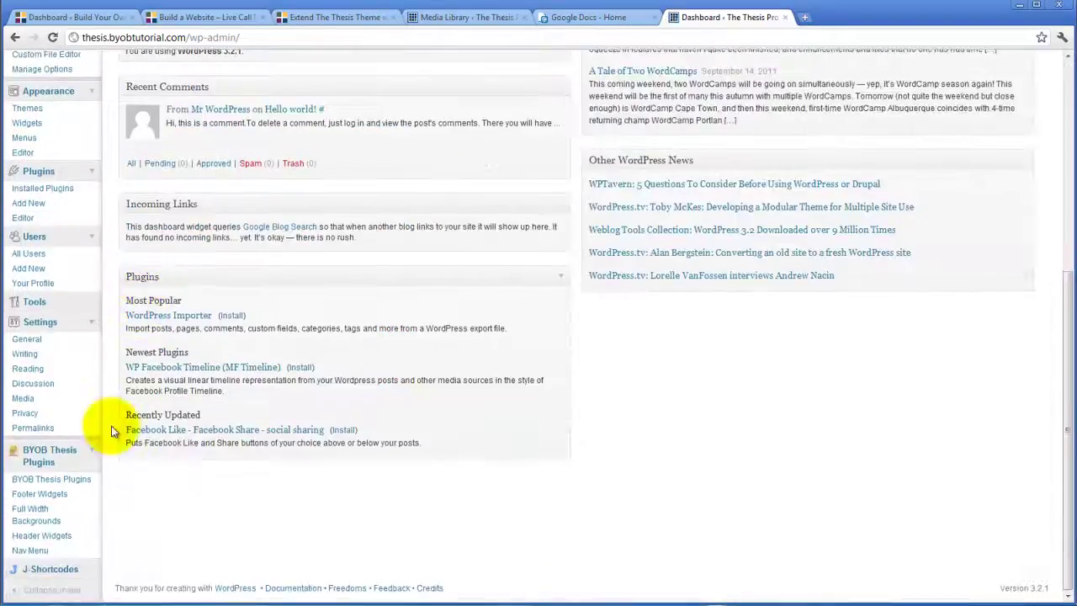
left_click(37, 522)
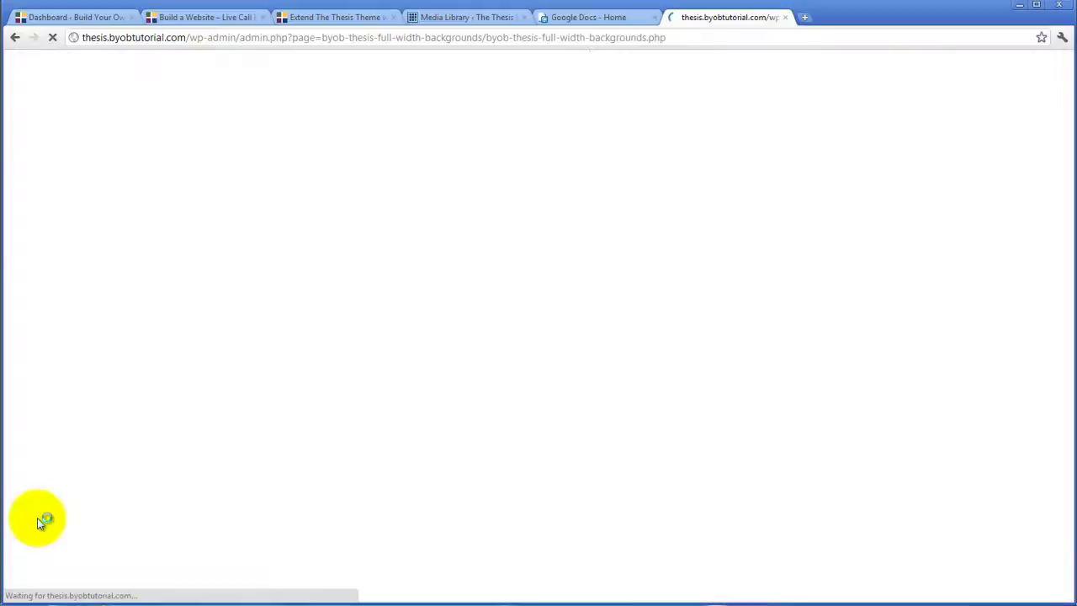
Step: Enable background customization for body, #header_area, #content_area and #footer_area, and save the options
left_click(303, 194)
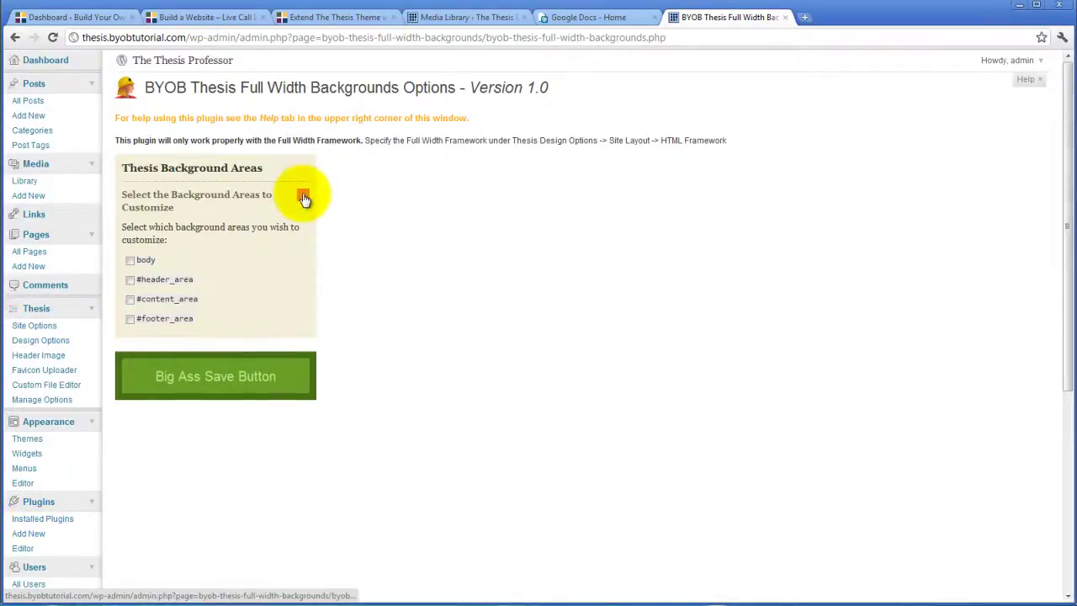
left_click(131, 261)
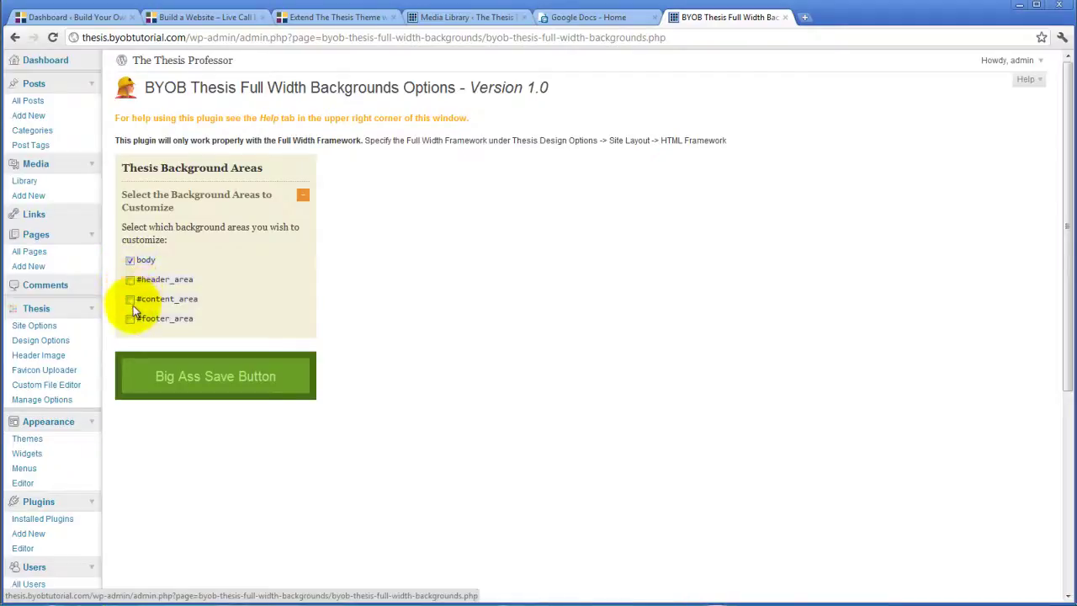
left_click(130, 299)
left_click(130, 319)
left_click(213, 377)
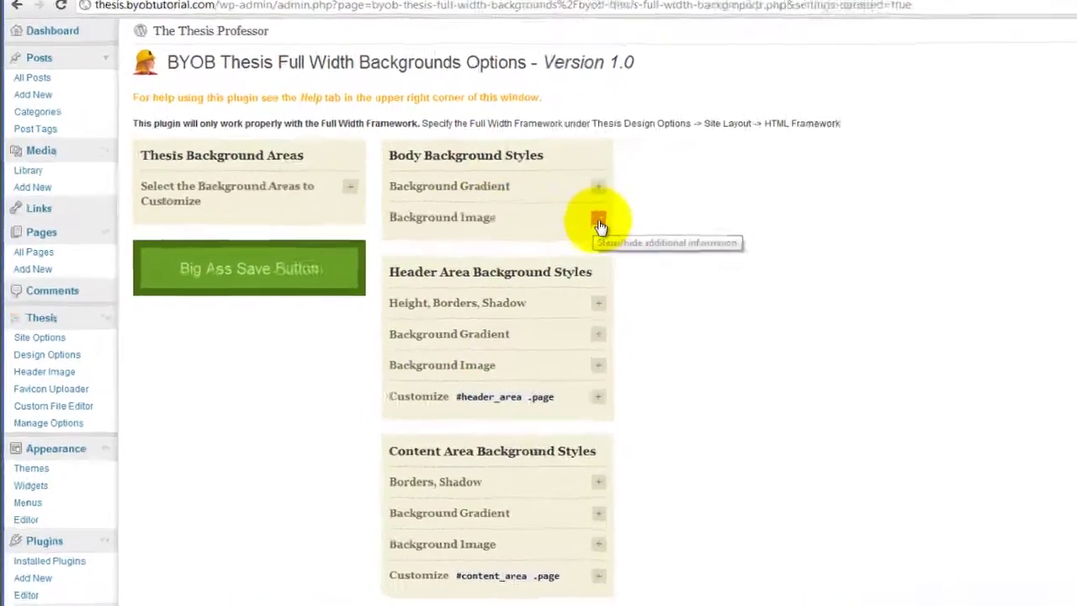
left_click(599, 220)
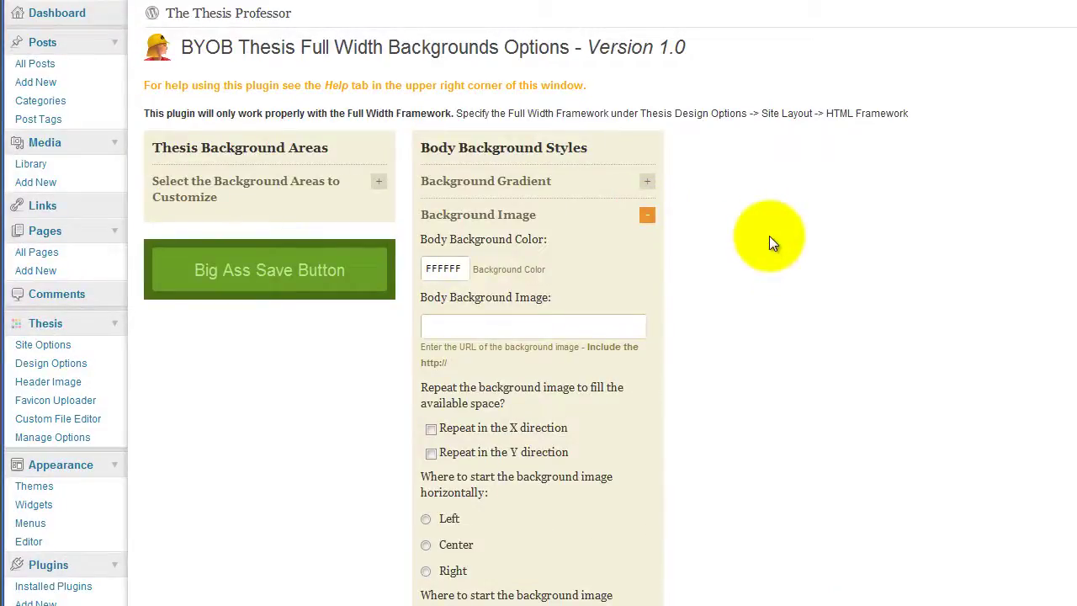
left_click(574, 327)
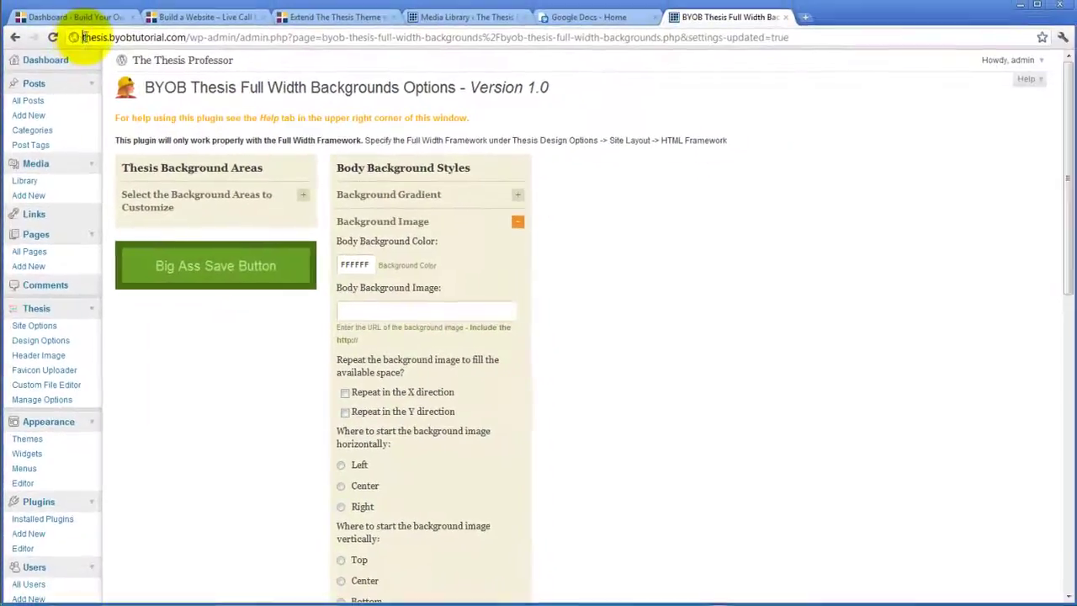
left_click_drag(81, 37, 192, 39)
key("ctrl+c")
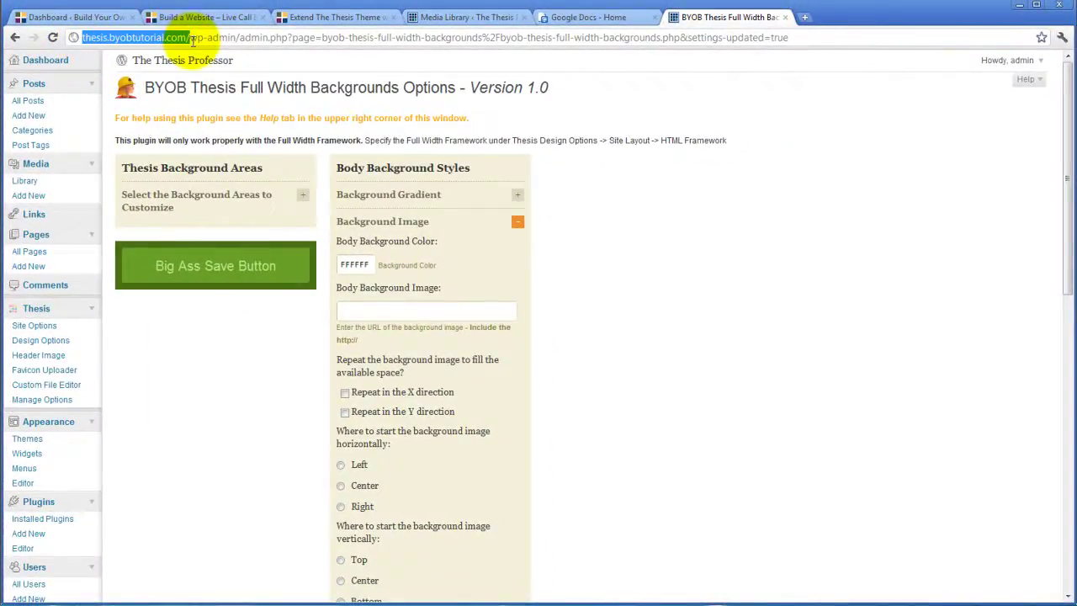
left_click(410, 311)
key("ctrl+v")
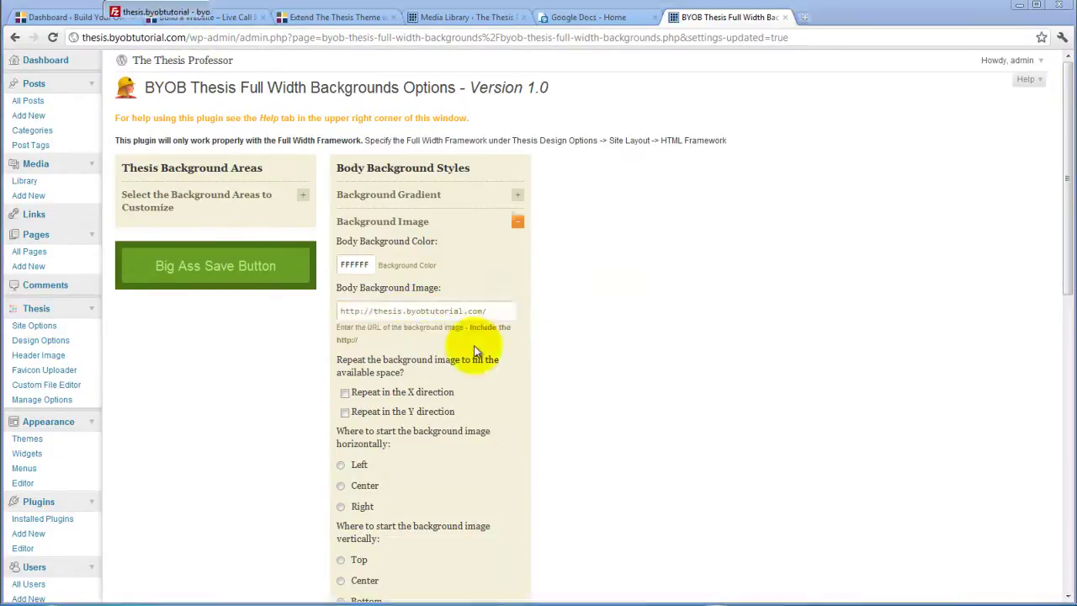
Step: Switch to FileZilla and copy wp-content/themes/thesis_182/custom/images from the remote site path
key("alt+Tab")
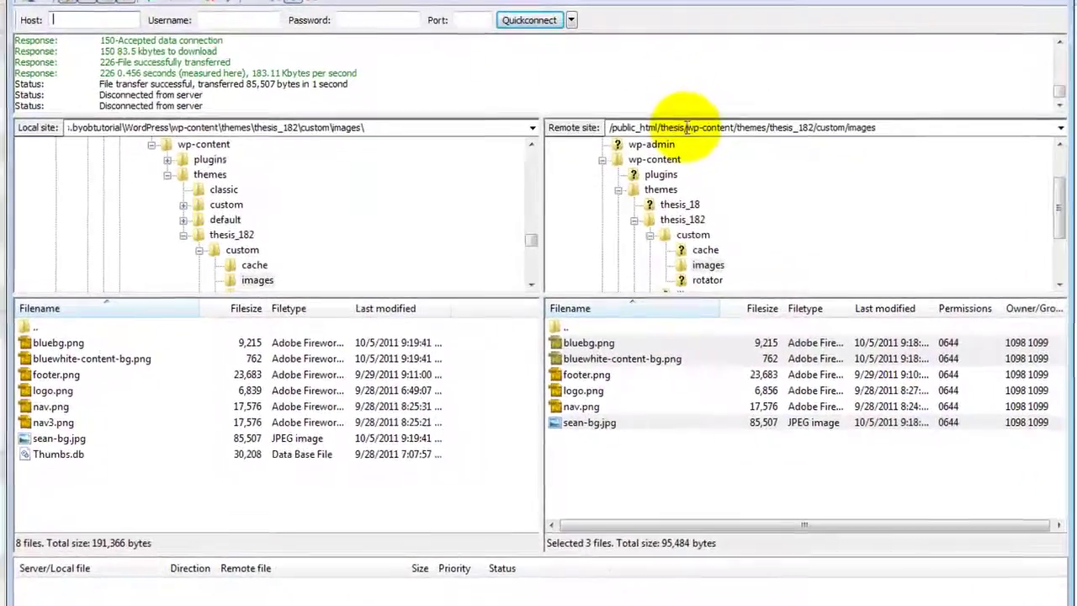
left_click(686, 127)
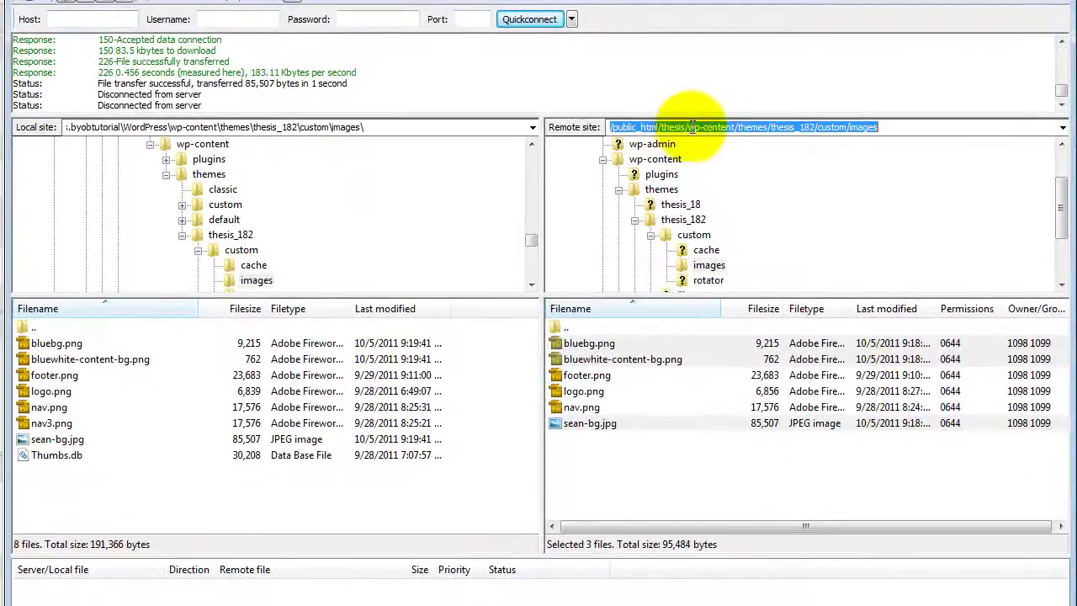
left_click(686, 127)
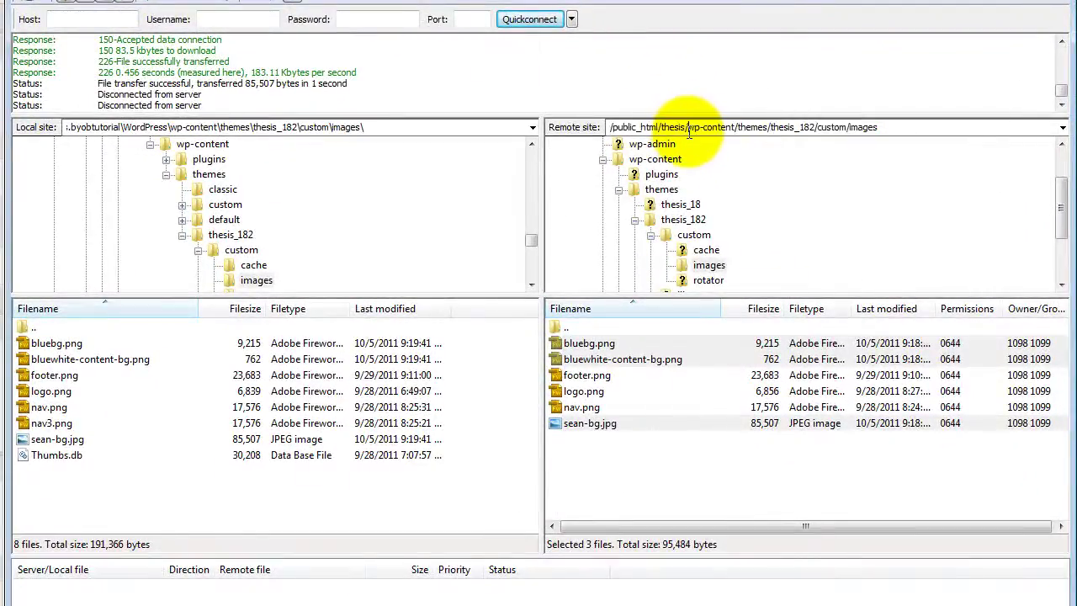
left_click_drag(611, 127, 875, 127)
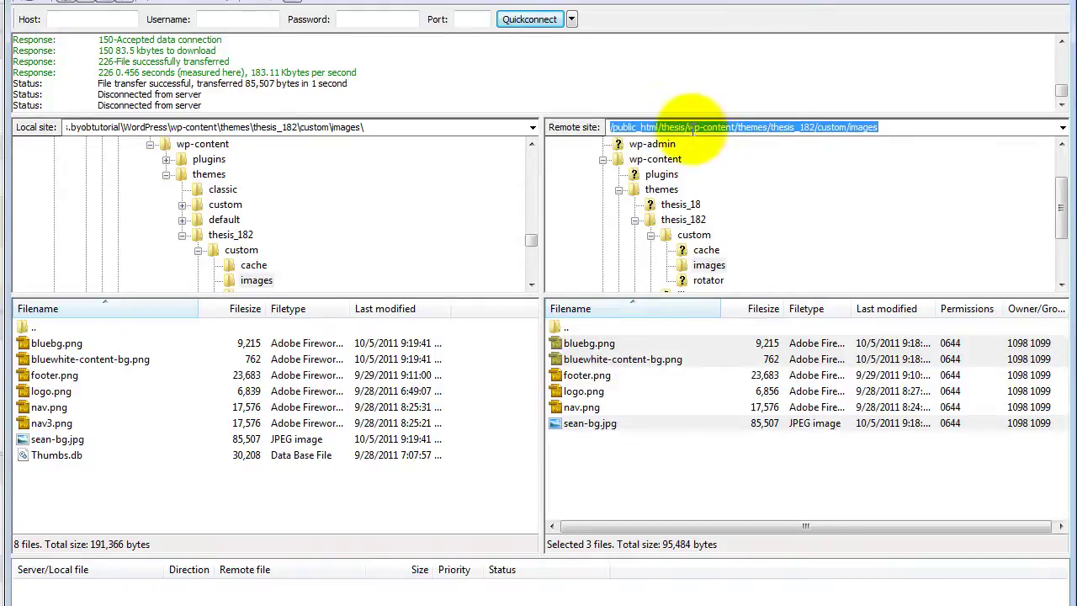
left_click(692, 127)
left_click_drag(690, 127, 890, 118)
key("ctrl+c")
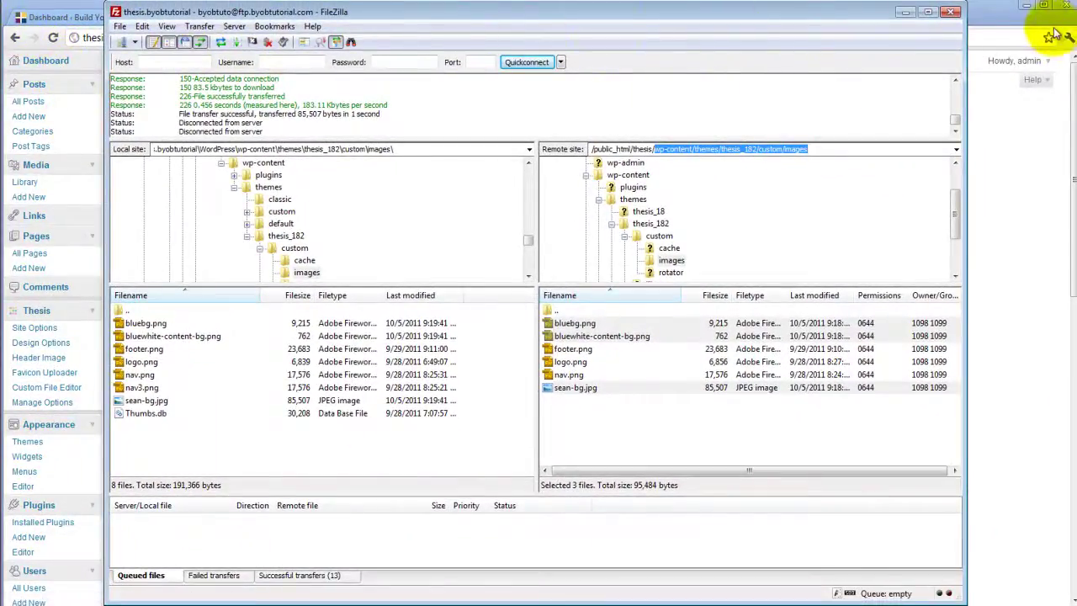
Step: Back in the browser, append the copied folder path and /sean-bg.jpg to the body background image URL
left_click(995, 21)
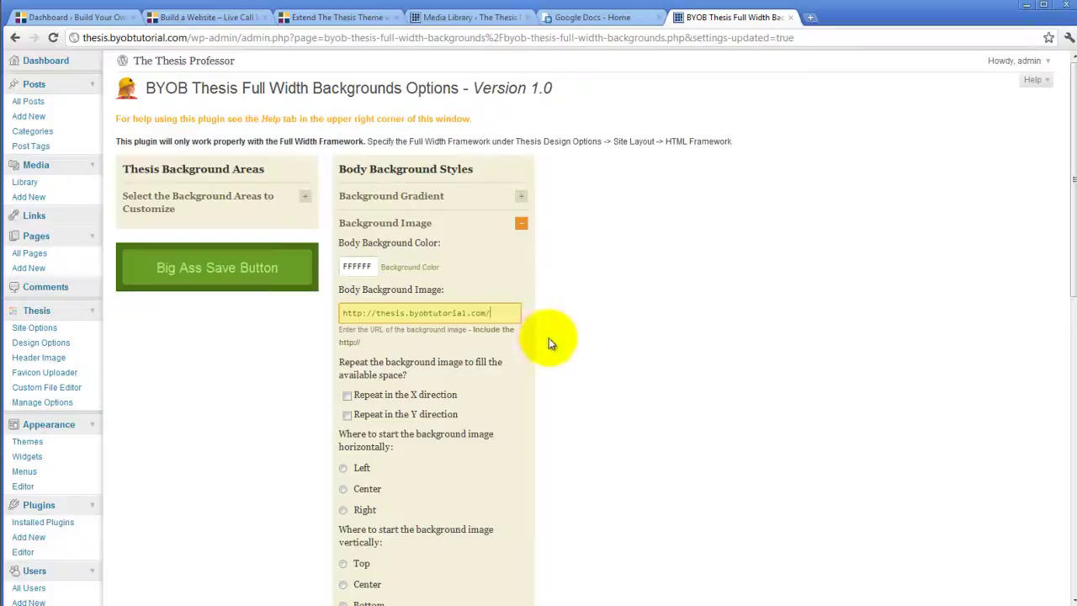
key("ctrl+v")
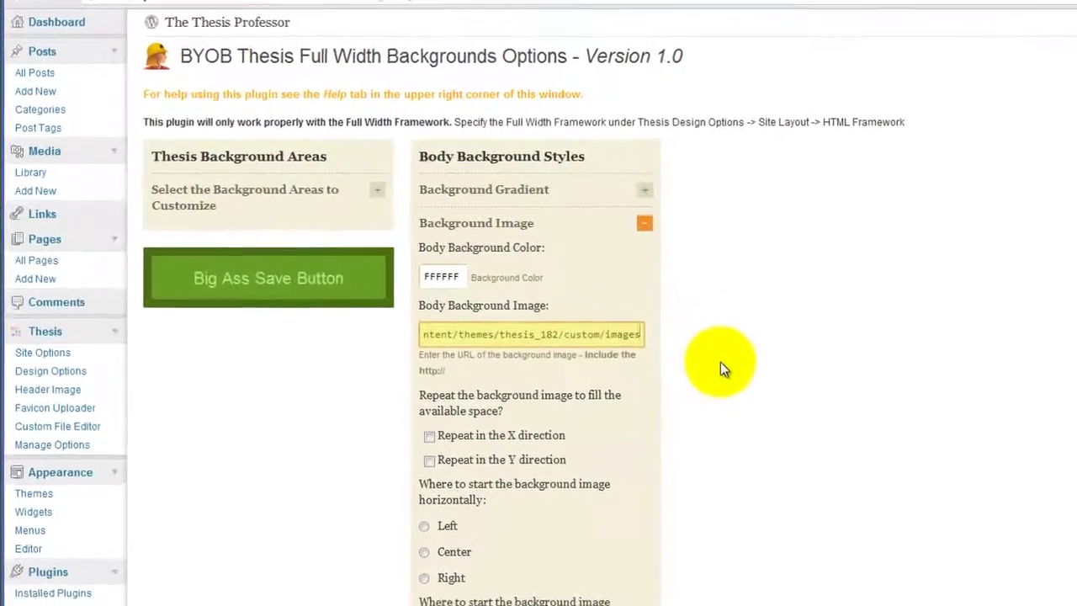
type("/")
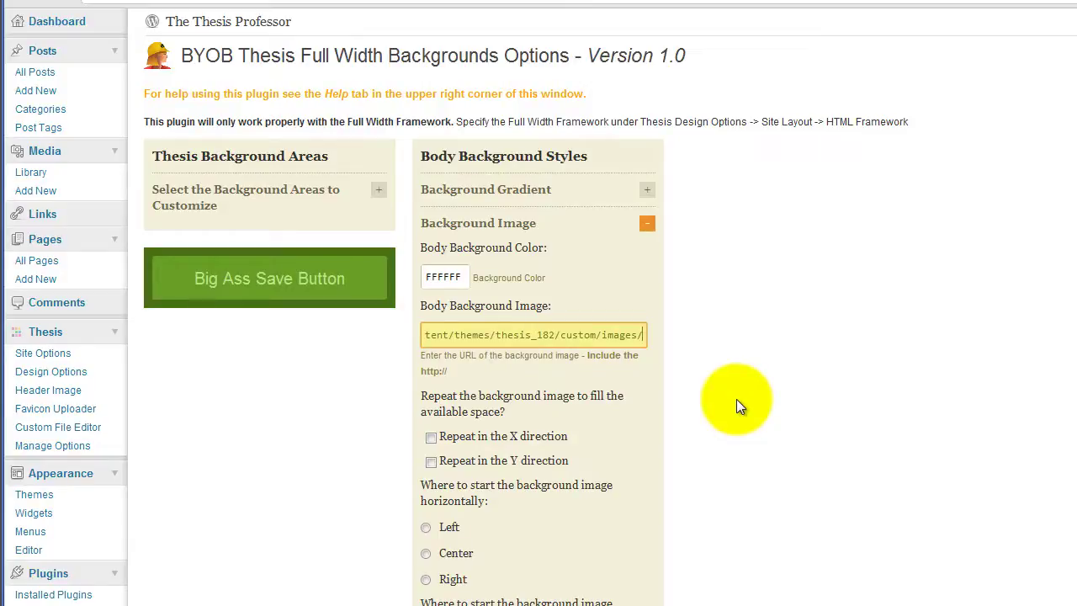
type("sea")
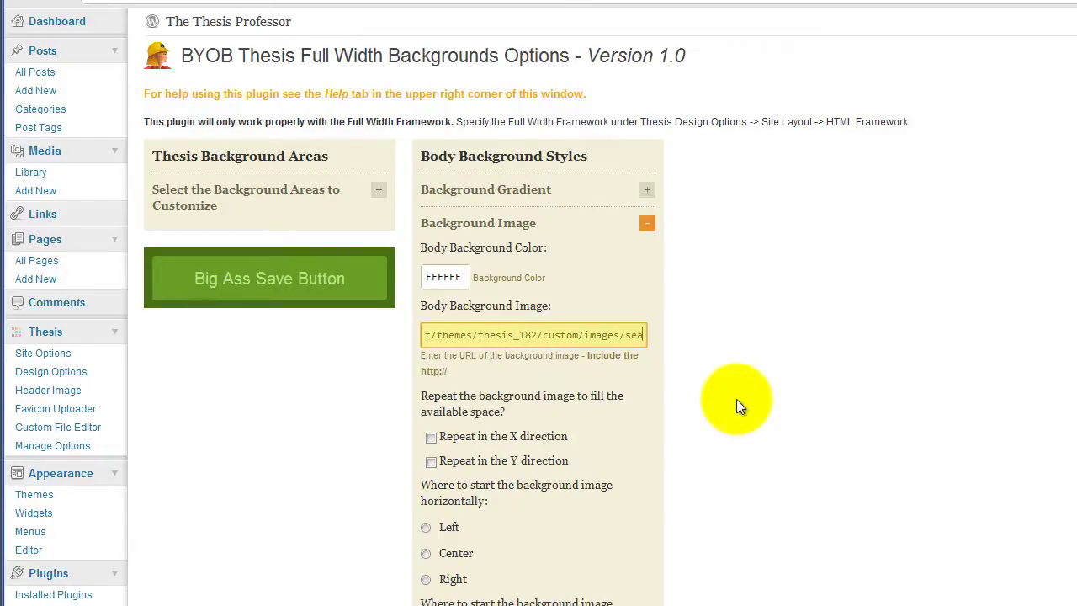
type("n-b")
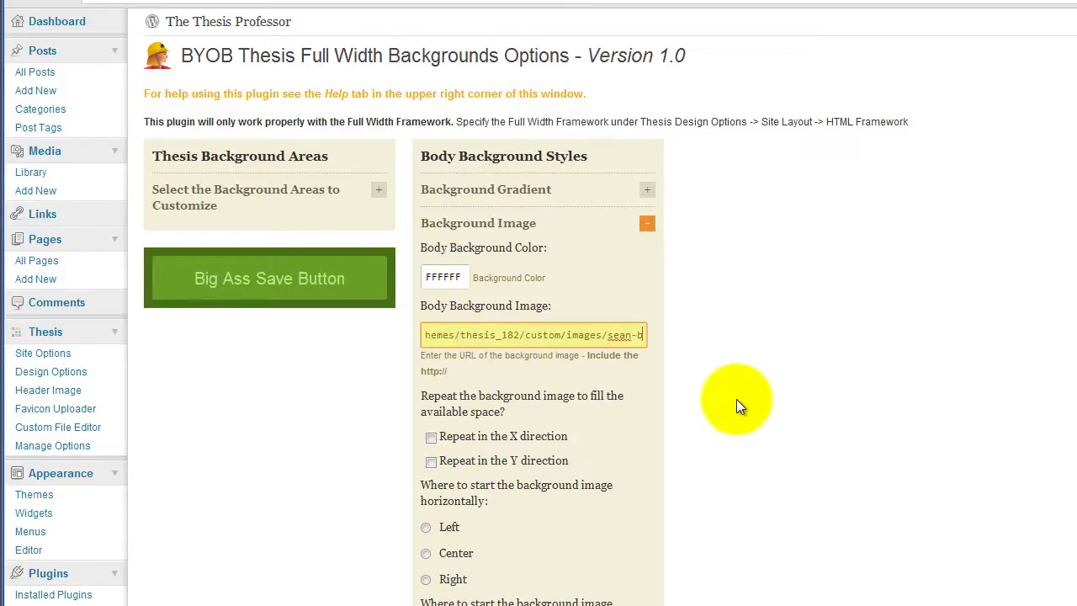
type("g.jpg")
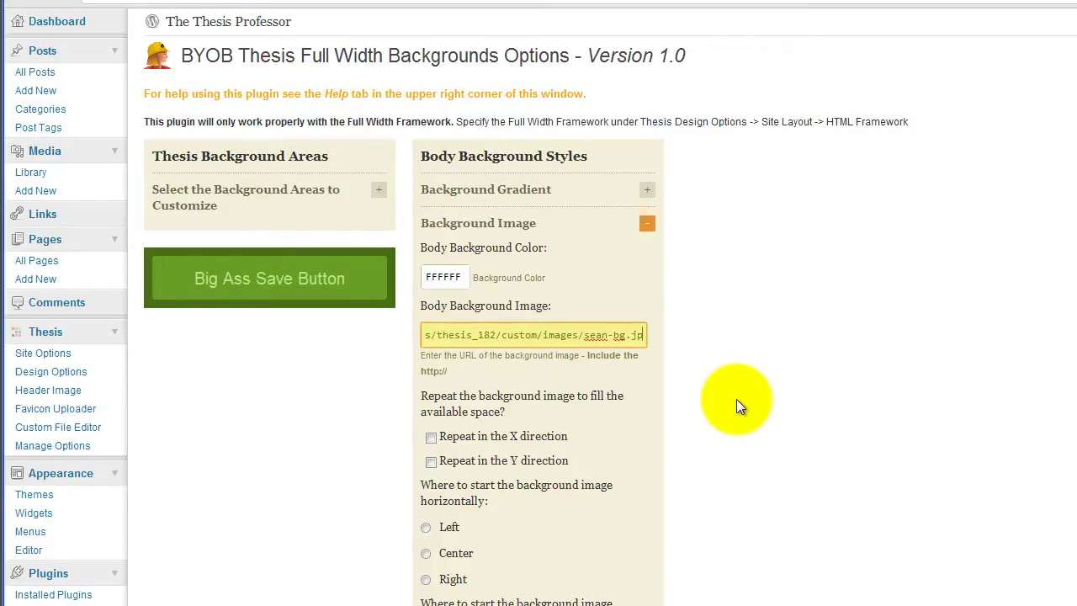
Step: Save the background options with the completed body background image URL
left_click(736, 399)
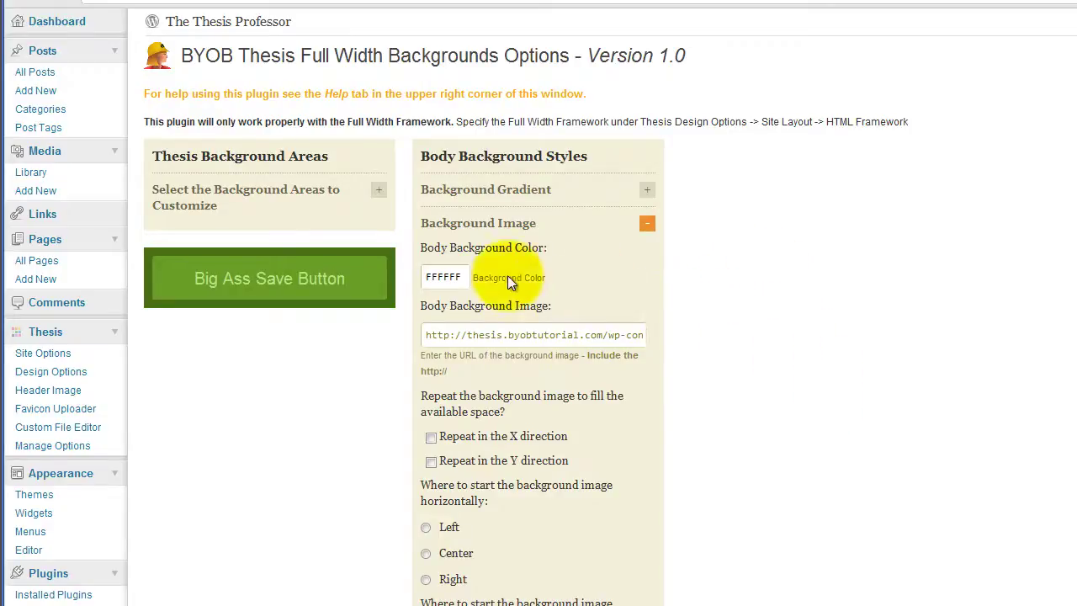
scroll(718, 427, "down", 2)
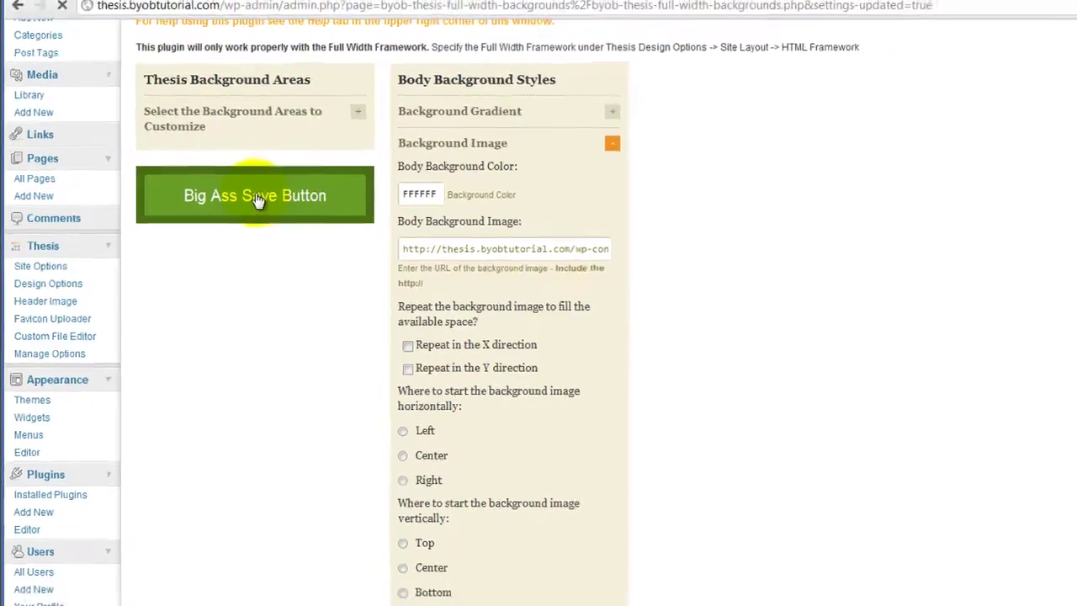
left_click(270, 196)
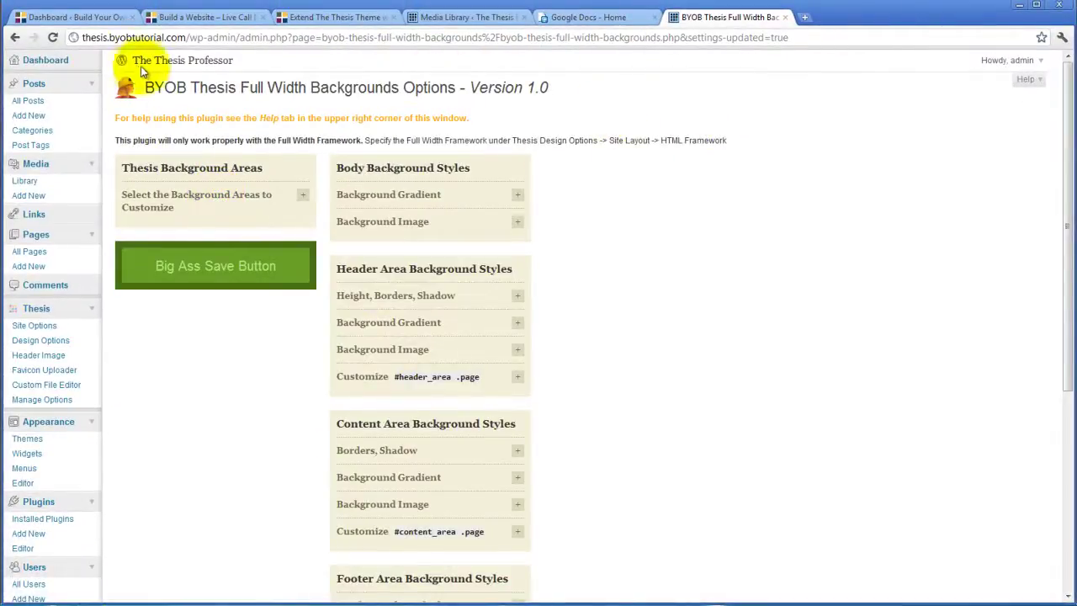
Step: Open the site's front page in a new tab and check how the body background appears
right_click(214, 62)
left_click(245, 67)
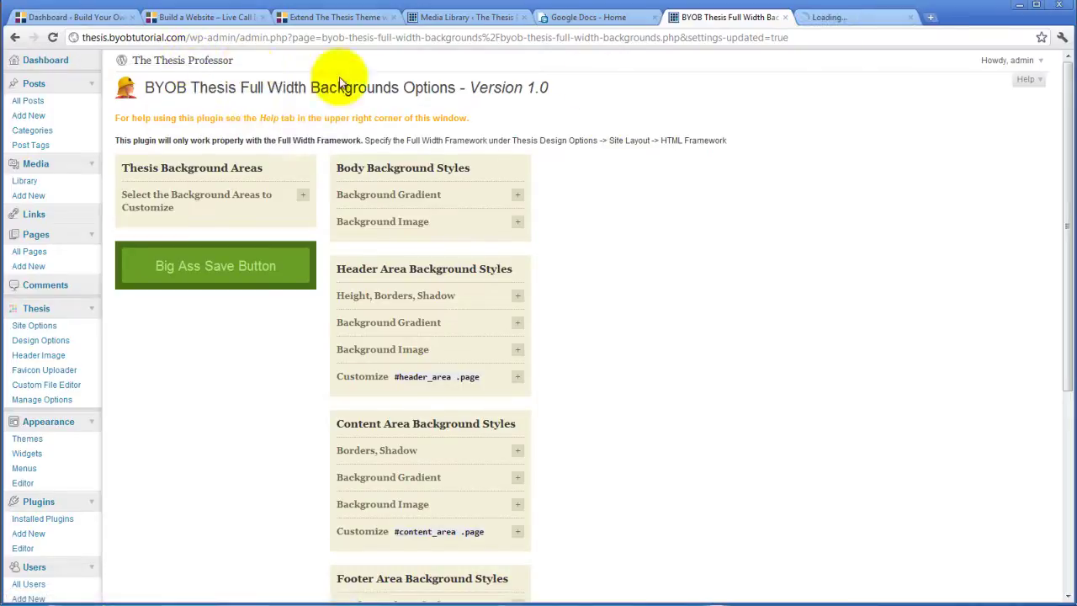
left_click(852, 19)
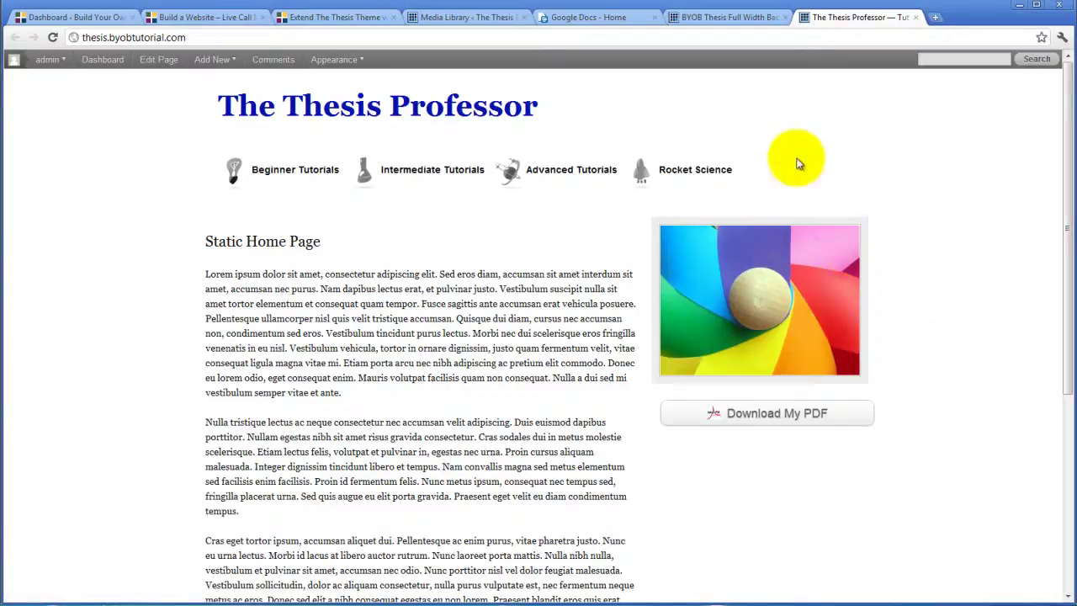
Step: Return to the plugin options, reopen the body's background image settings and check the full image URL, using a new browser tab
left_click(719, 20)
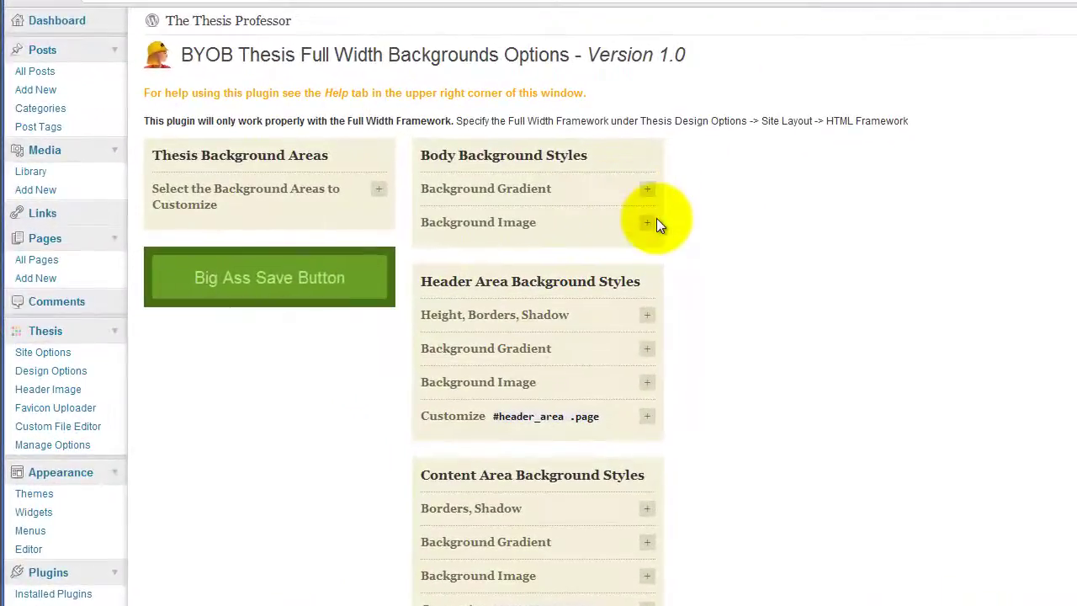
left_click(656, 224)
left_click_drag(426, 334, 640, 338)
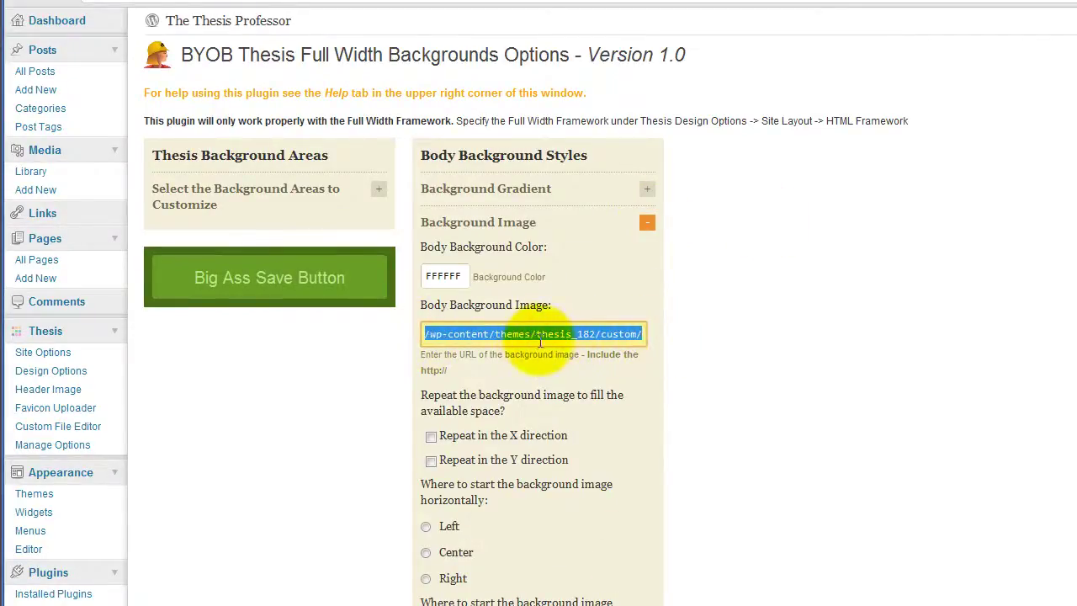
left_click(564, 333)
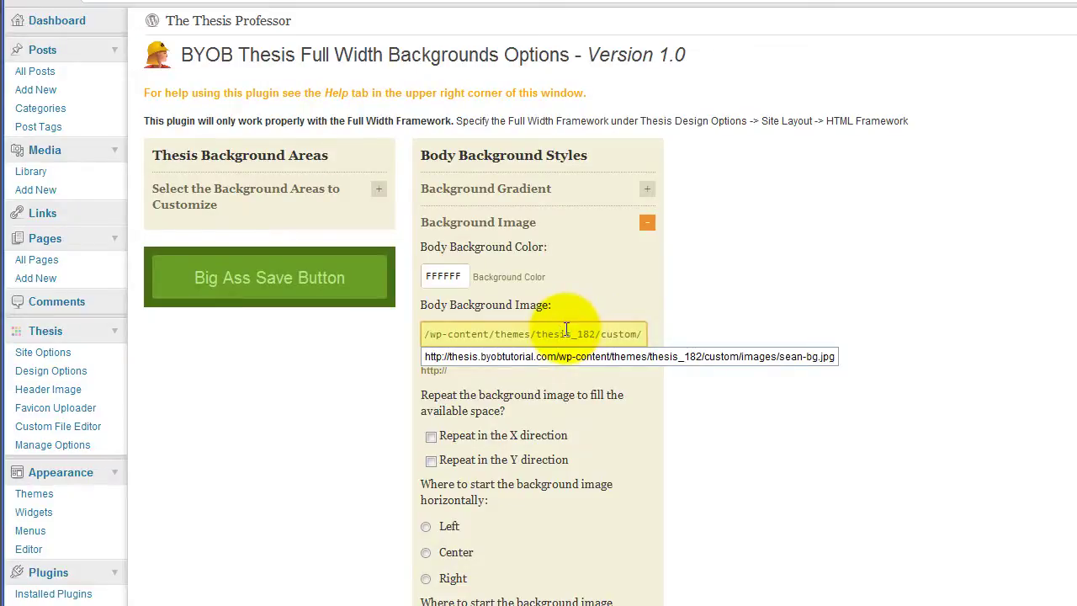
triple_click(565, 333)
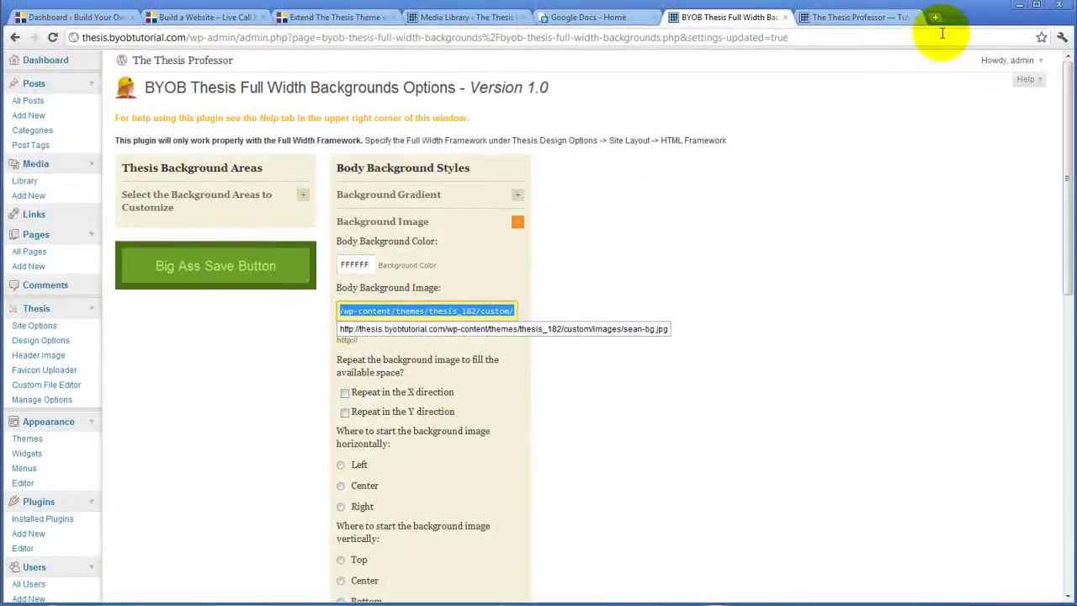
left_click(936, 18)
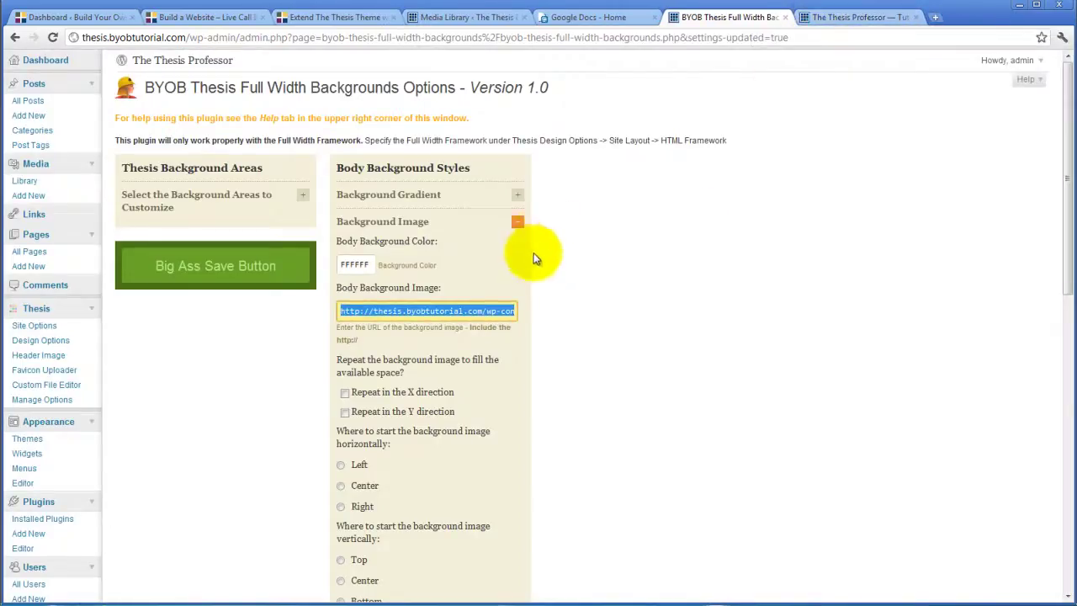
left_click(542, 310)
Step: Look over the remaining body background image settings and save the background options again
scroll(473, 261, "down", 5)
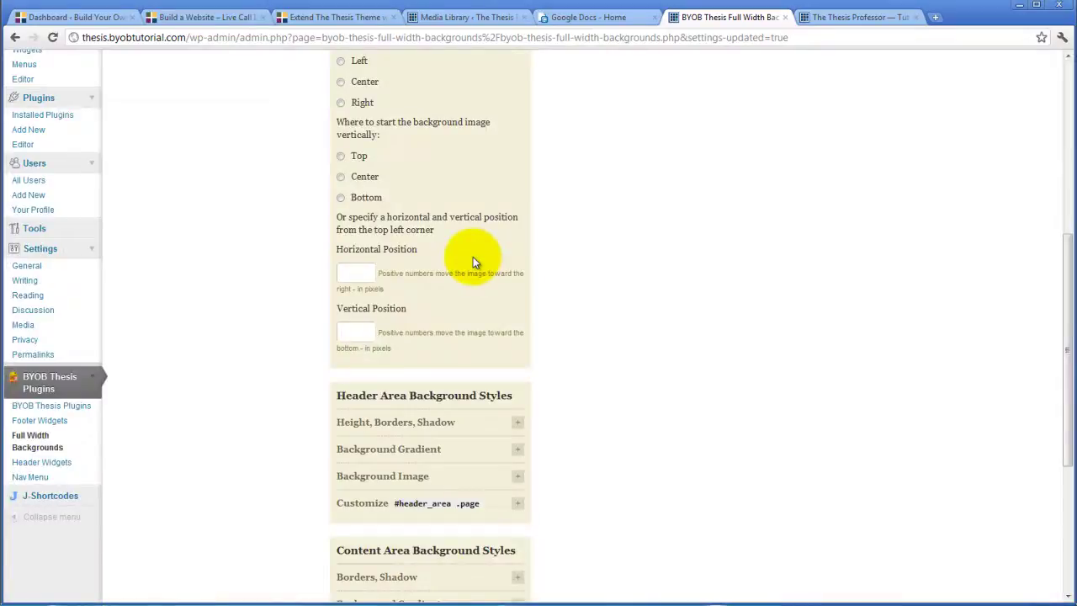
scroll(473, 260, "up", 5)
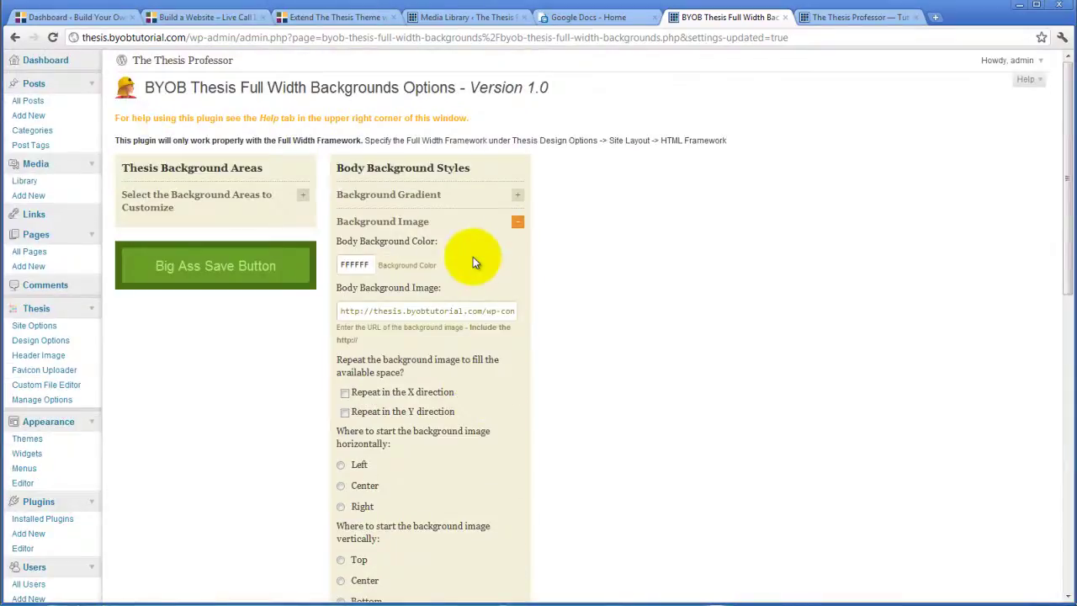
left_click(247, 269)
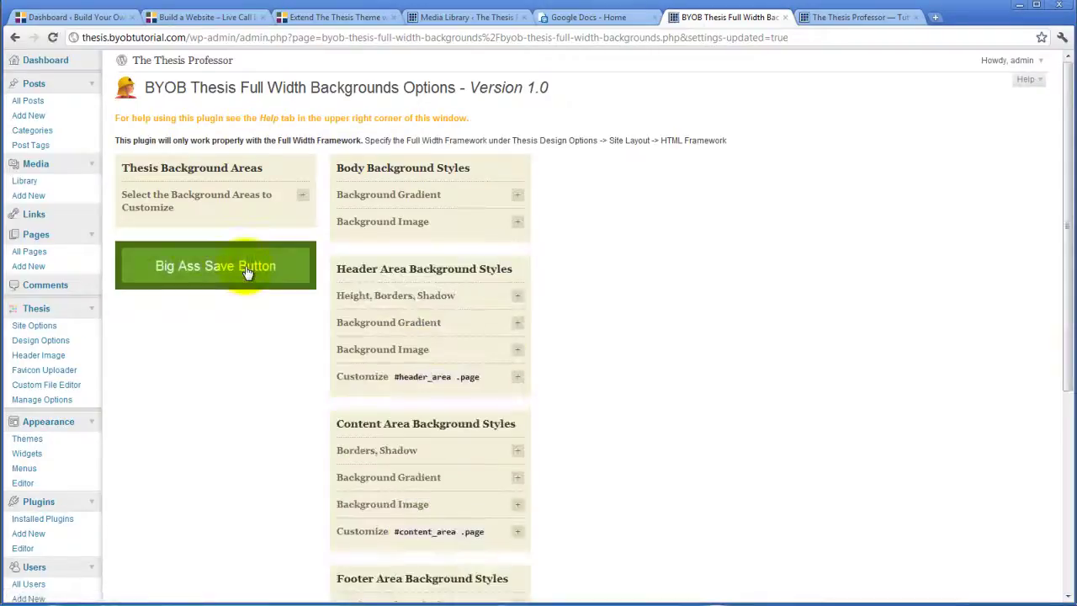
scroll(264, 414, "down", 2)
scroll(264, 413, "up", 2)
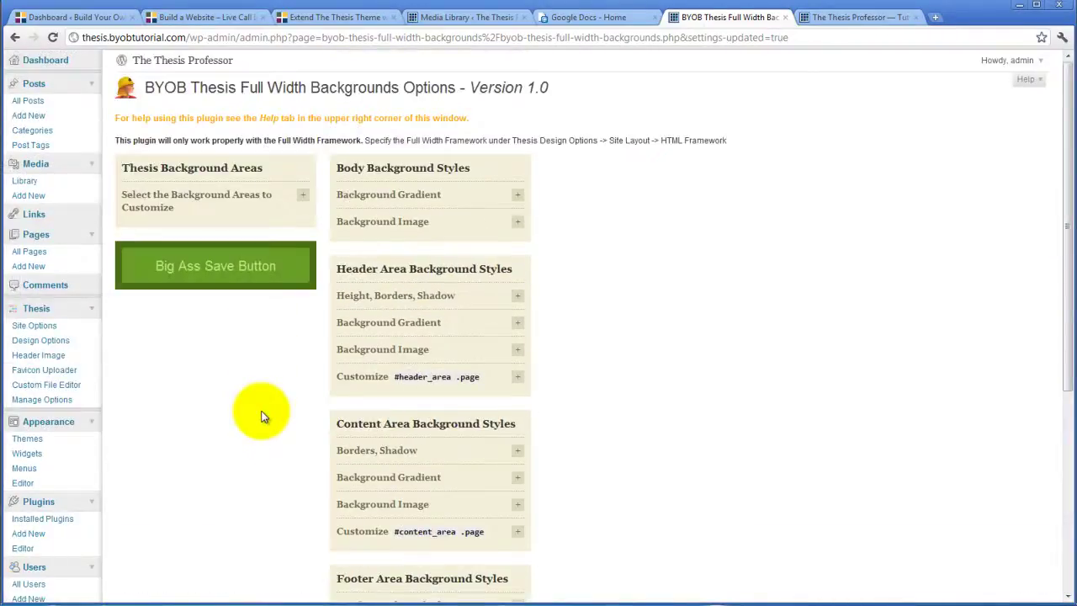
Step: Reload the site's front page and examine the background from the header down to the footer
left_click(860, 18)
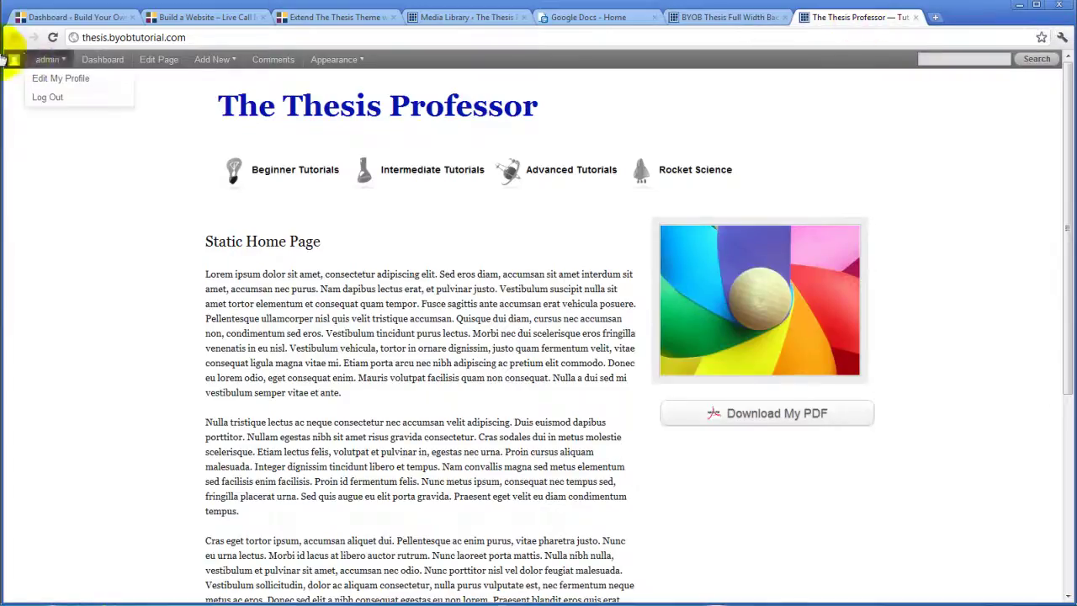
left_click(53, 38)
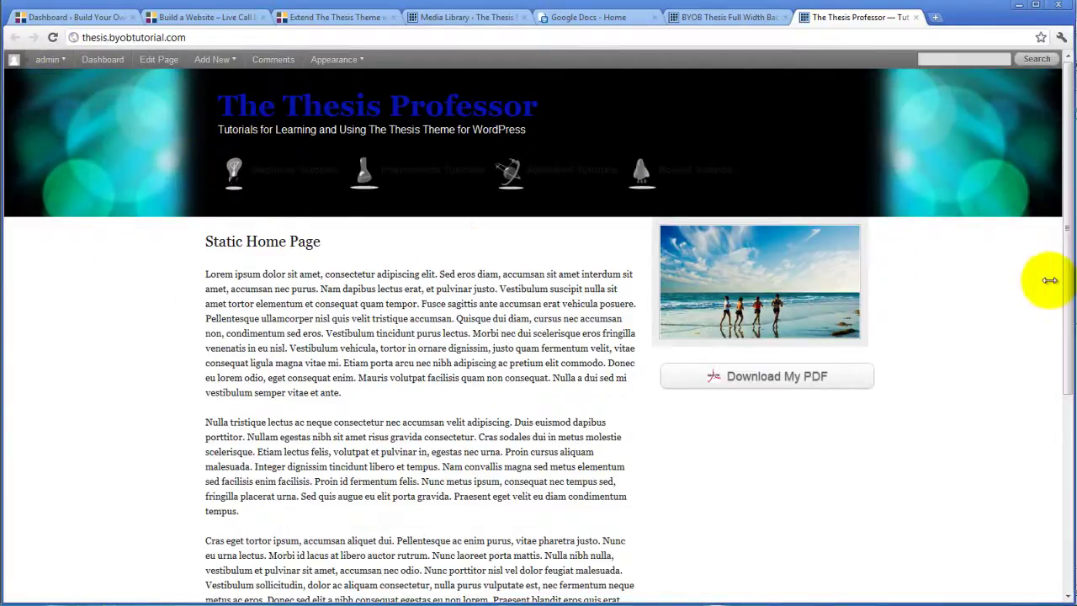
left_click_drag(1073, 279, 1074, 308)
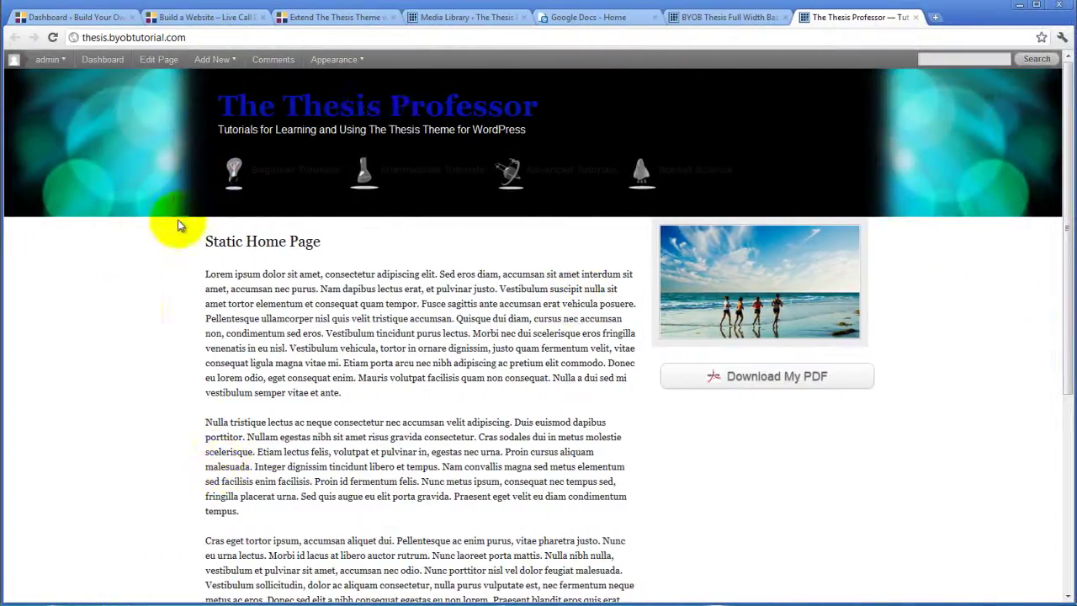
scroll(155, 294, "down", 5)
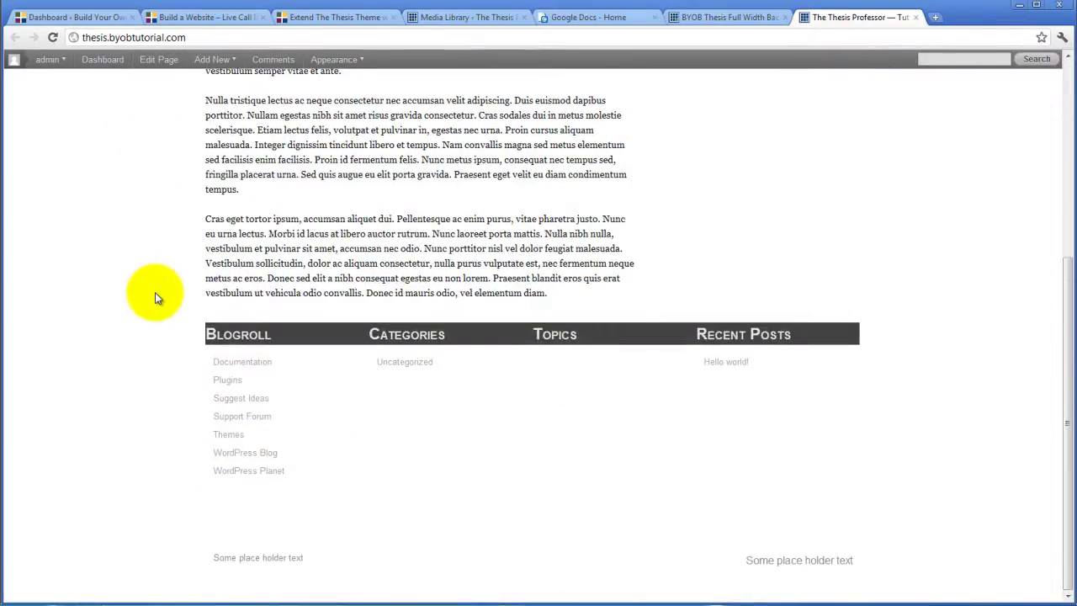
scroll(155, 292, "up", 5)
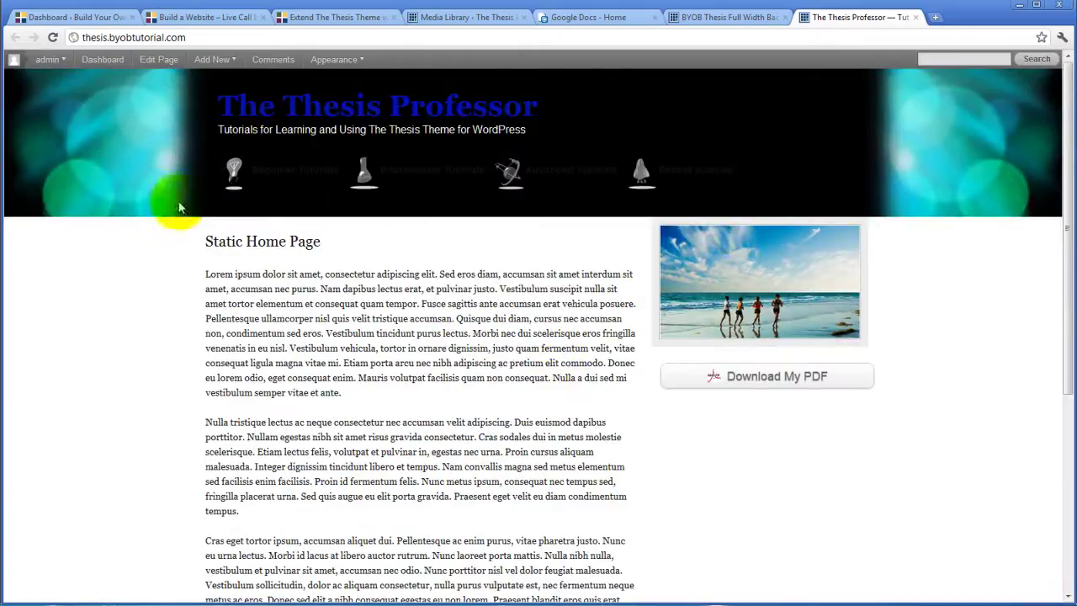
Step: In the plugin options, start the body background image at Center horizontally and Top vertically, and save the options
left_click(741, 17)
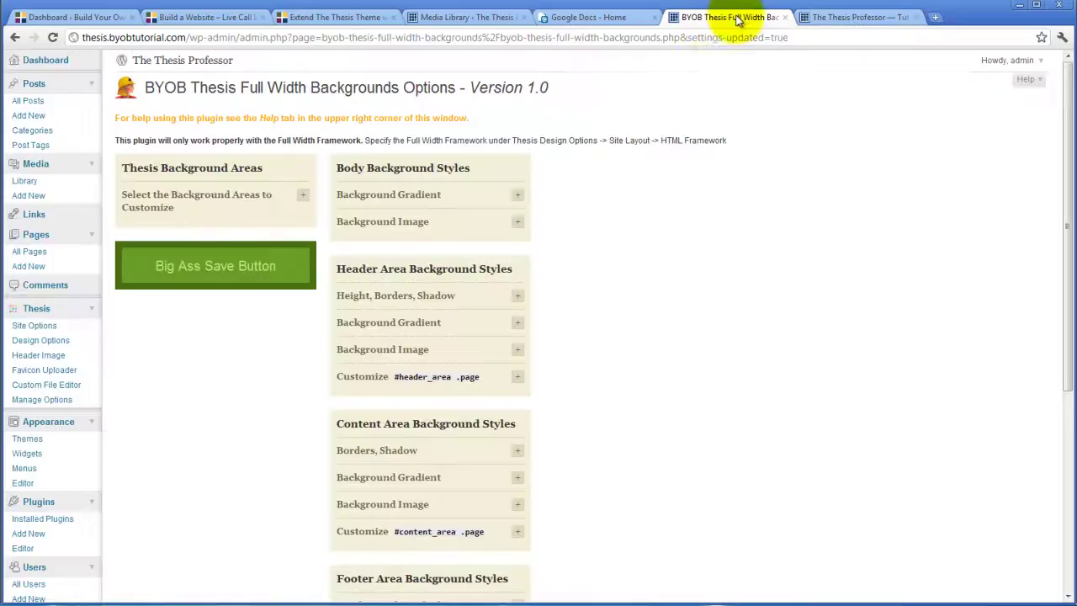
left_click(517, 221)
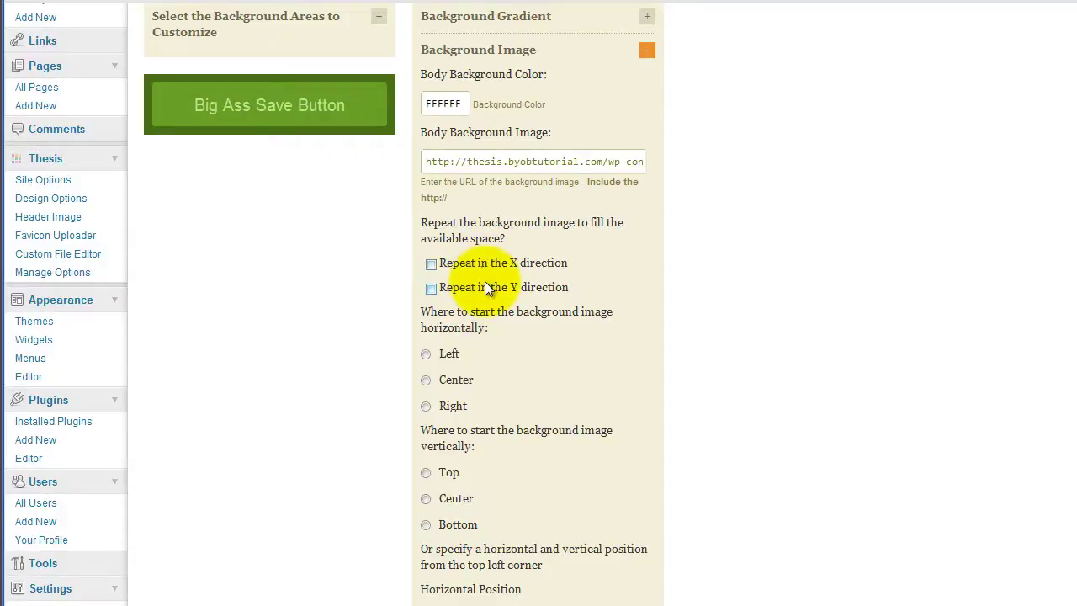
left_click(426, 381)
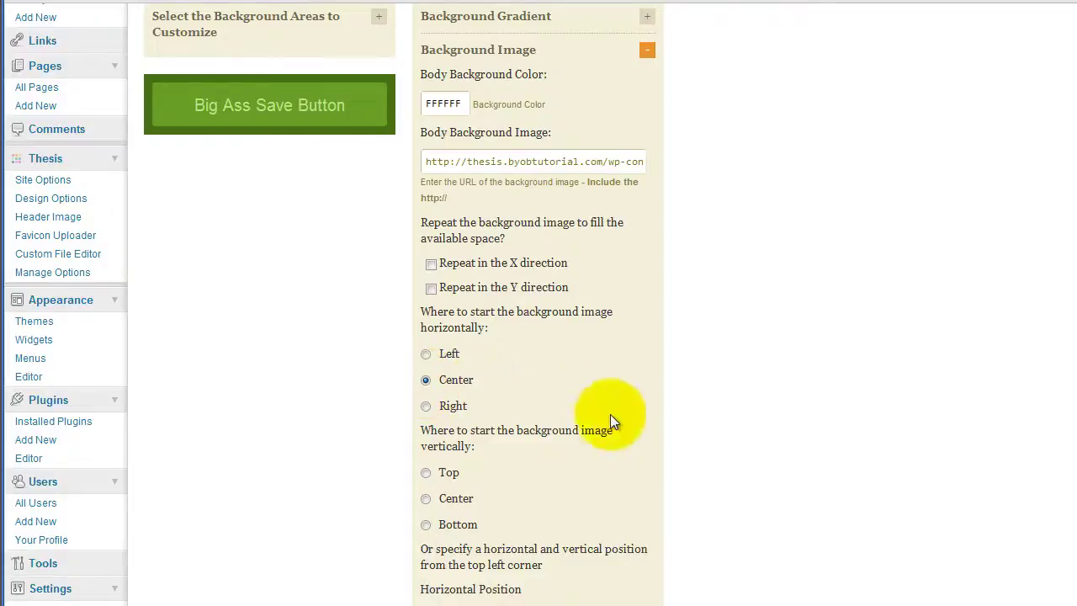
left_click(426, 473)
scroll(548, 381, "down", 3)
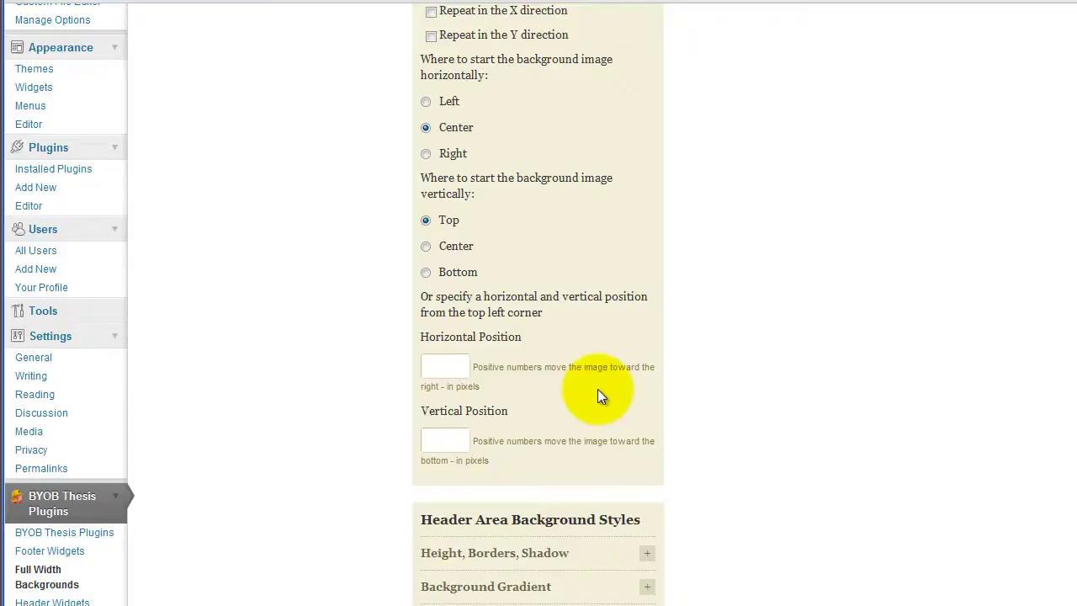
scroll(597, 392, "up", 4)
left_click(241, 201)
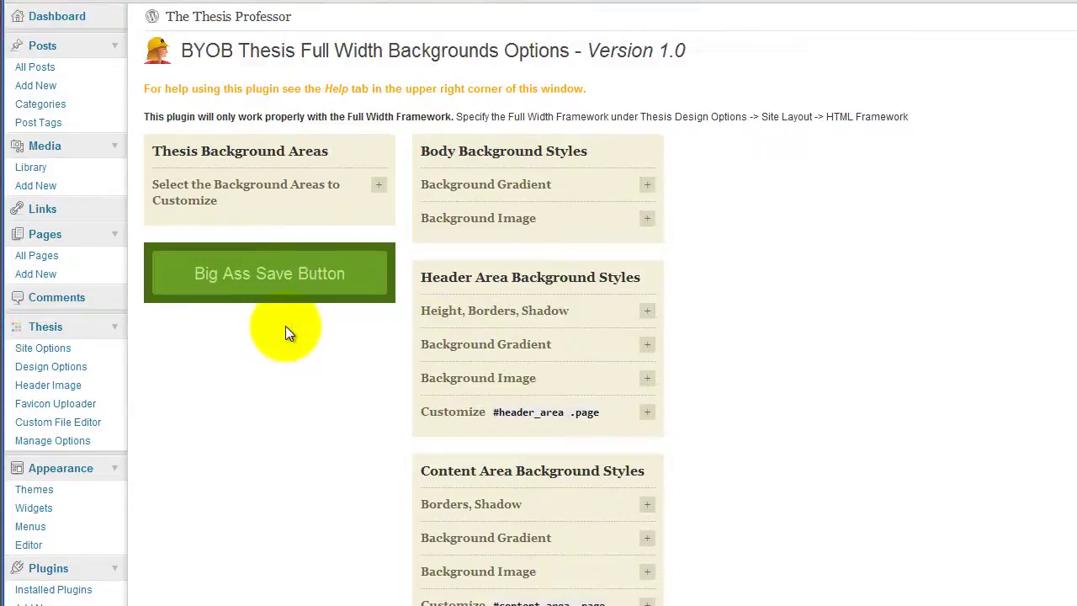
Step: Set the body background color to 000000 and save the options
left_click(647, 220)
left_click(447, 273)
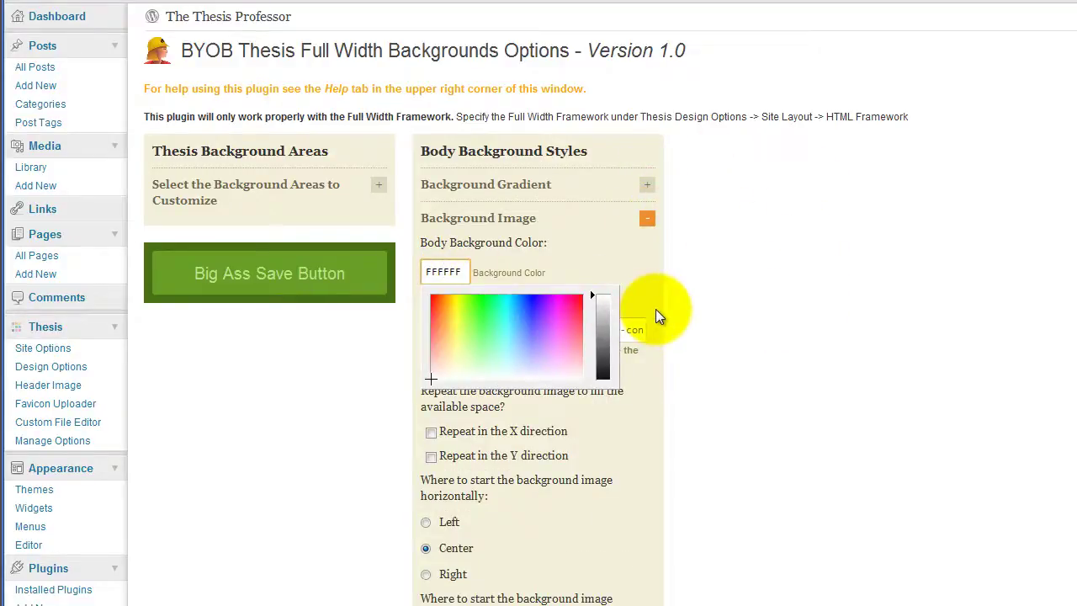
double_click(462, 270)
type("000")
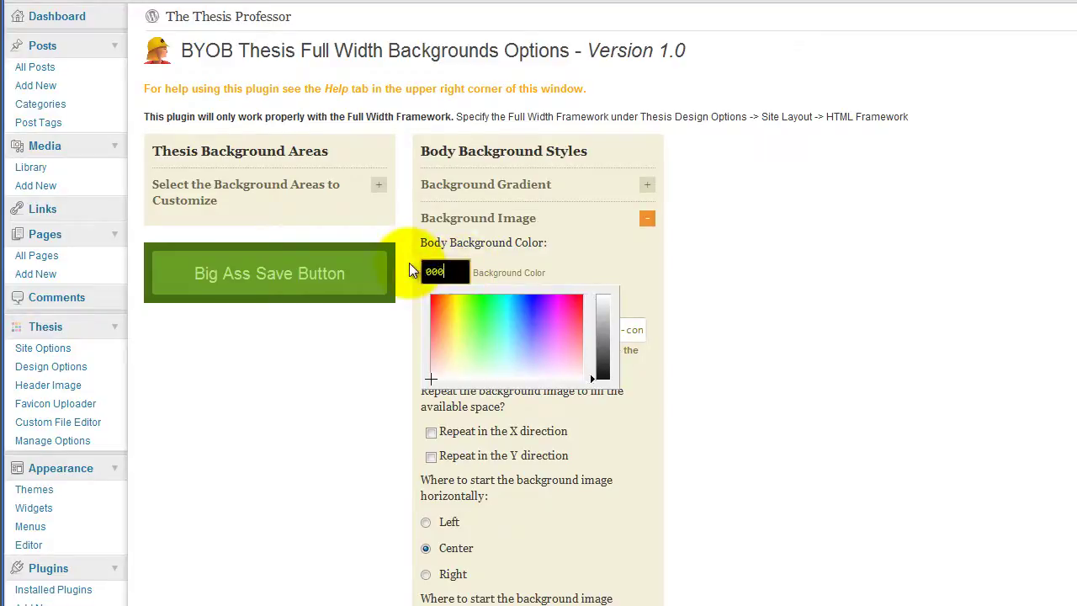
type("000")
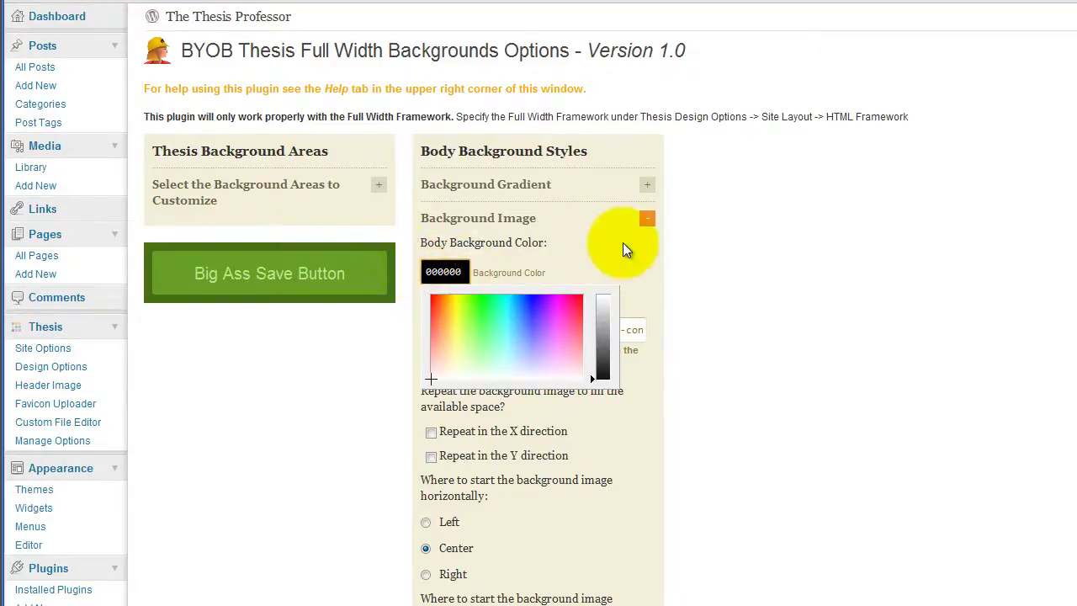
left_click(610, 266)
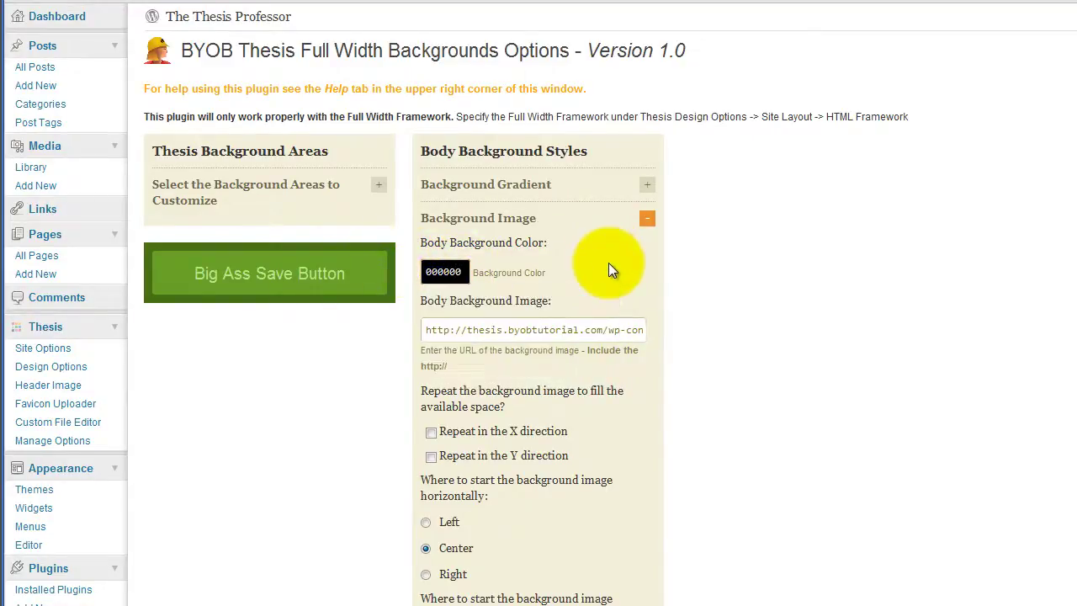
left_click(283, 285)
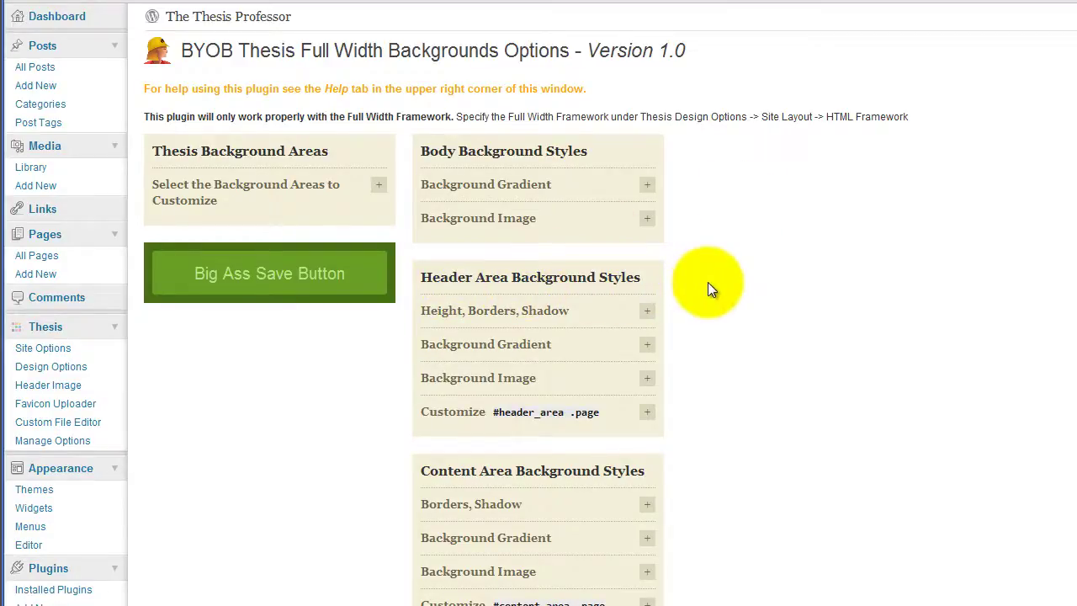
Step: Make the #header_area background transparent in the header area's background image settings
left_click(644, 322)
left_click(645, 317)
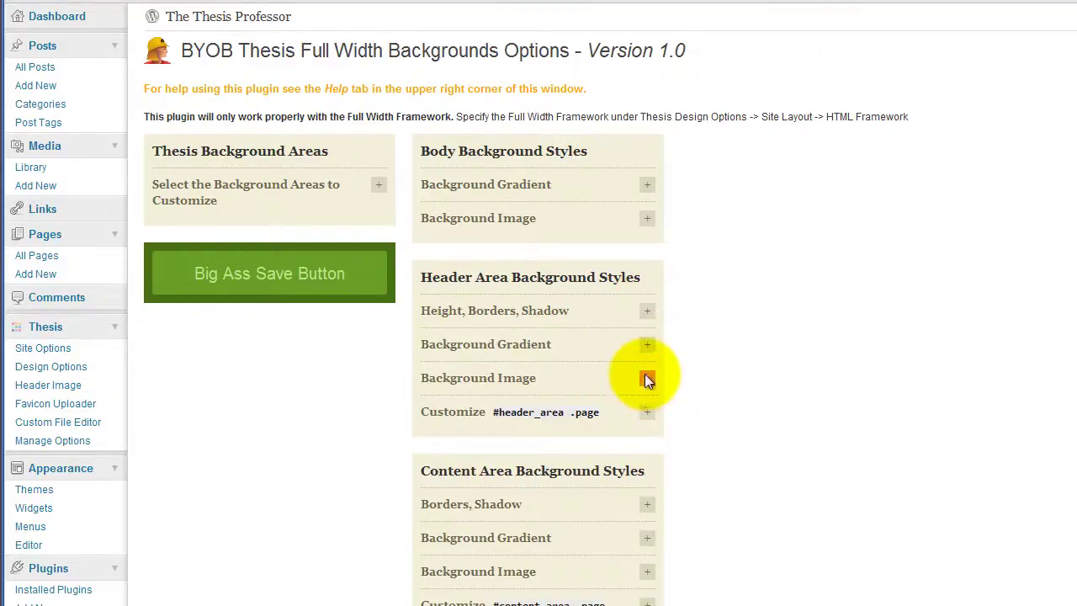
left_click(647, 381)
left_click(430, 429)
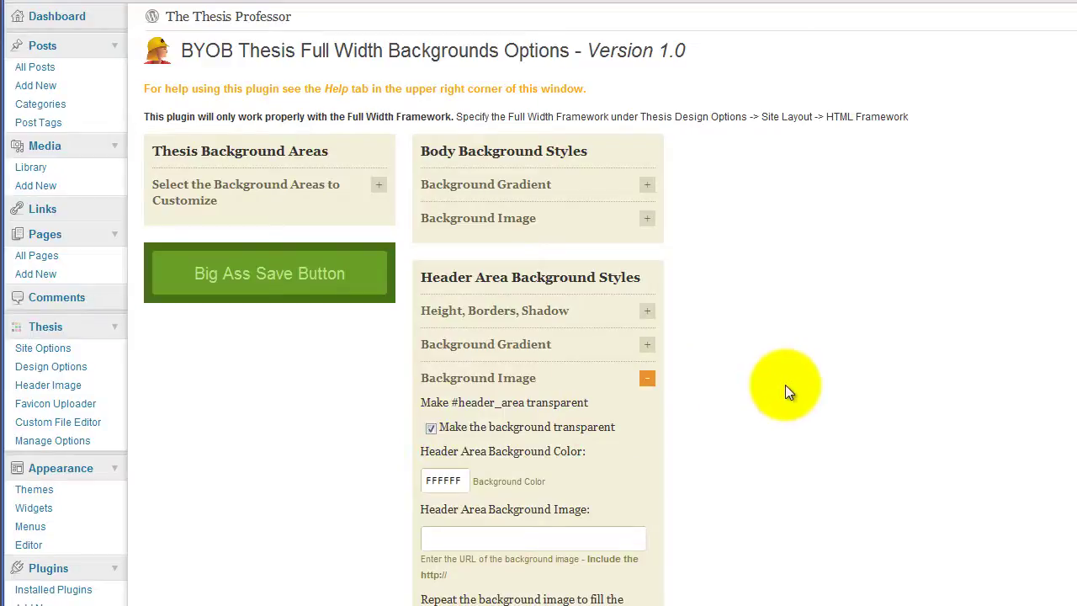
Step: Make the #content_area background transparent in the content area's background image settings
scroll(786, 383, "down", 4)
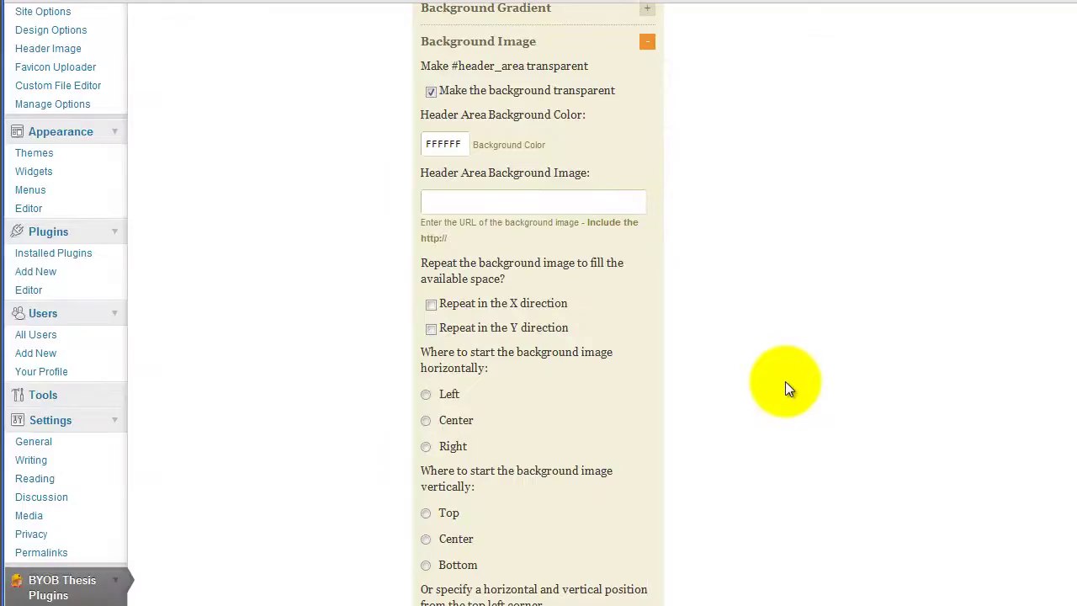
scroll(785, 381, "down", 4)
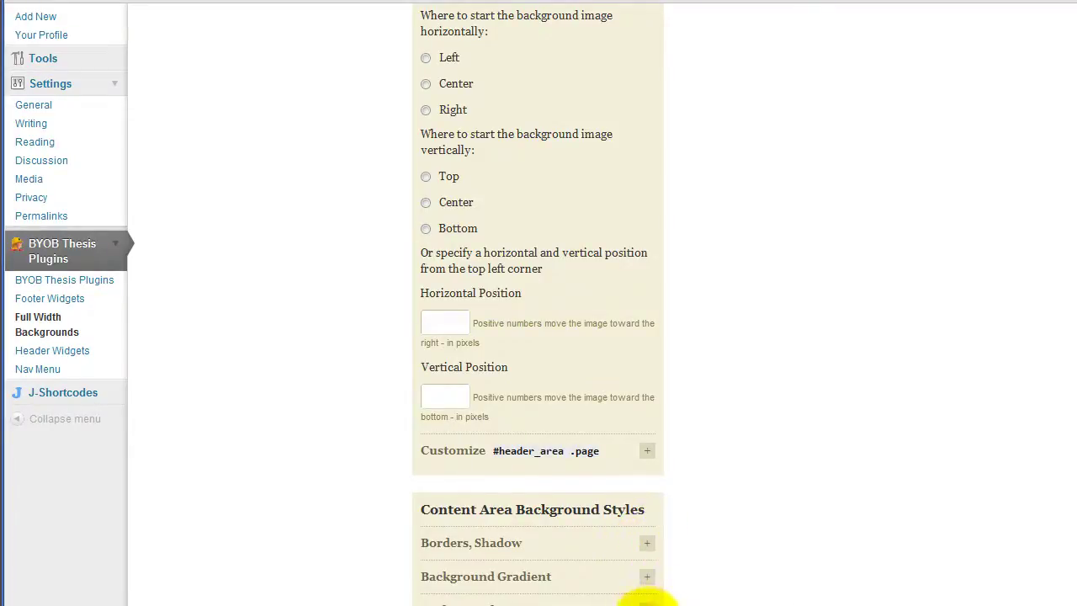
left_click(647, 603)
scroll(754, 480, "down", 4)
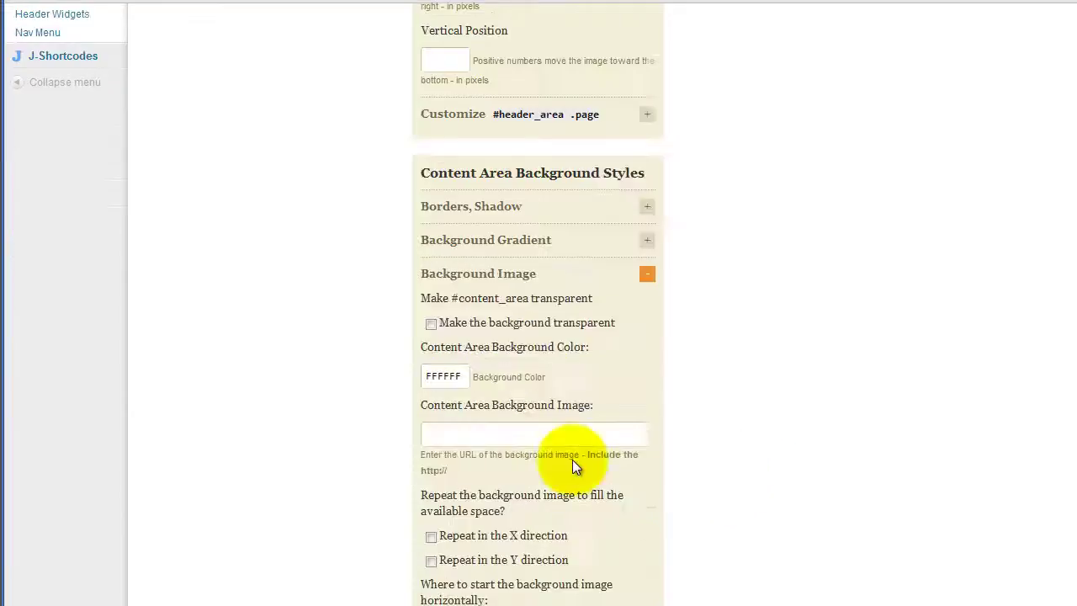
left_click(431, 323)
scroll(846, 332, "down", 7)
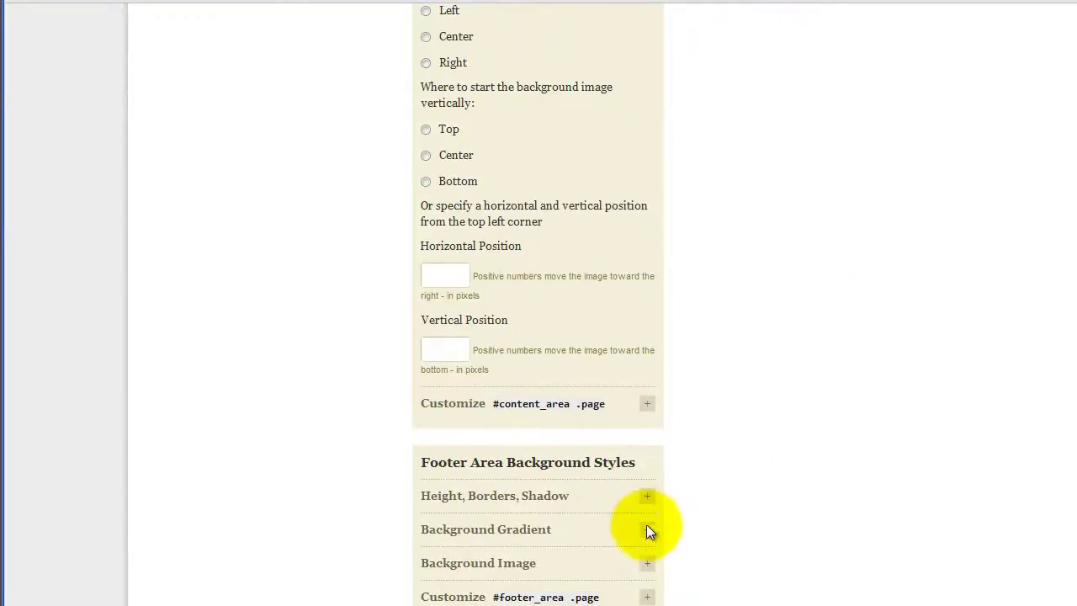
Step: Make the #footer_area background transparent in the footer area's background image settings and save the options
left_click(647, 563)
scroll(770, 500, "down", 5)
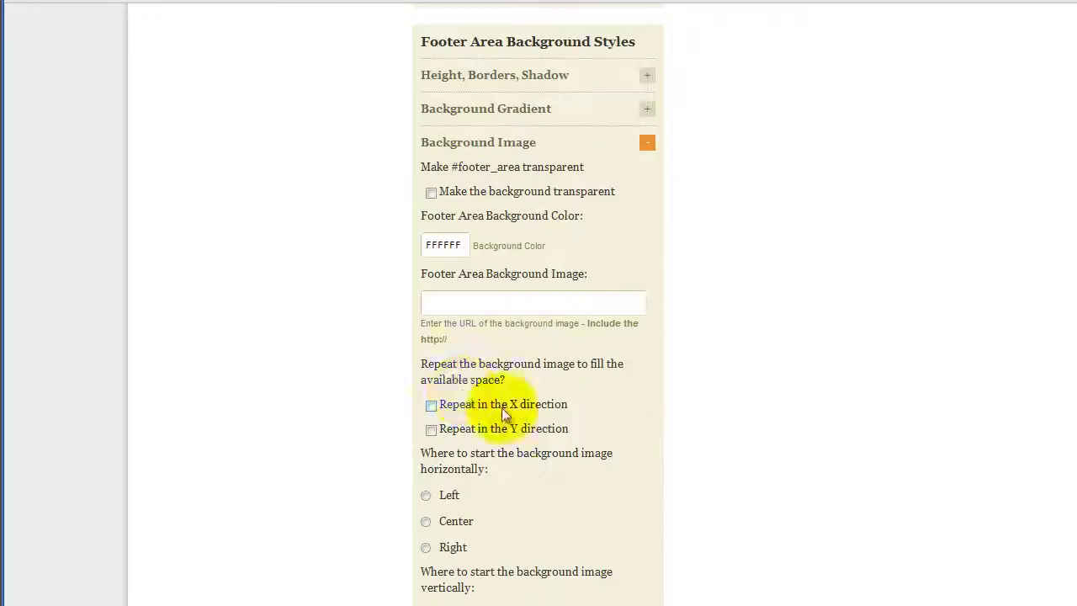
left_click(430, 192)
scroll(863, 329, "up", 20)
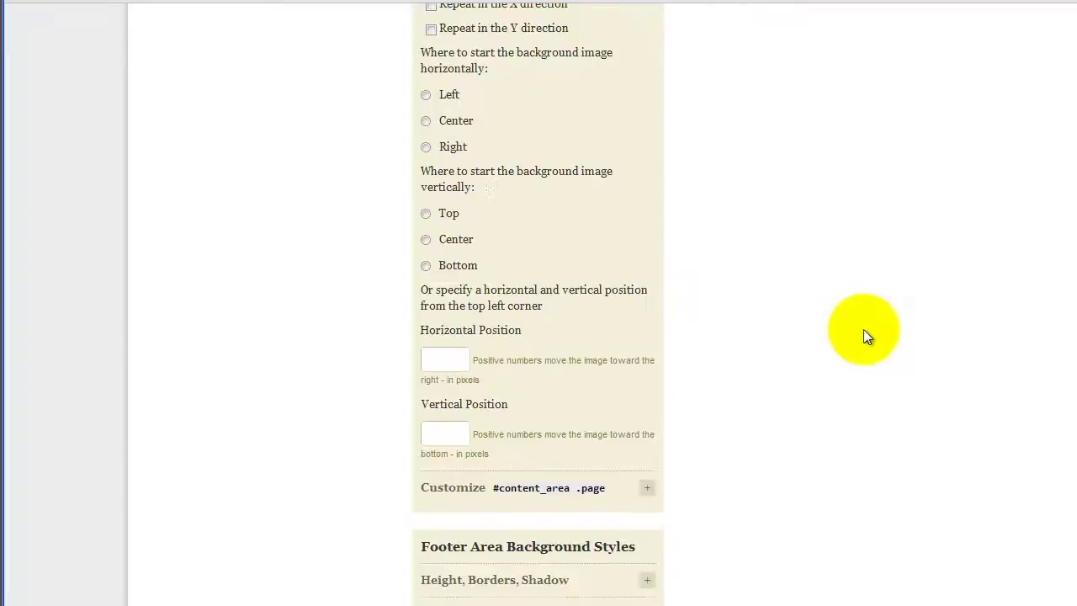
scroll(861, 341, "up", 3)
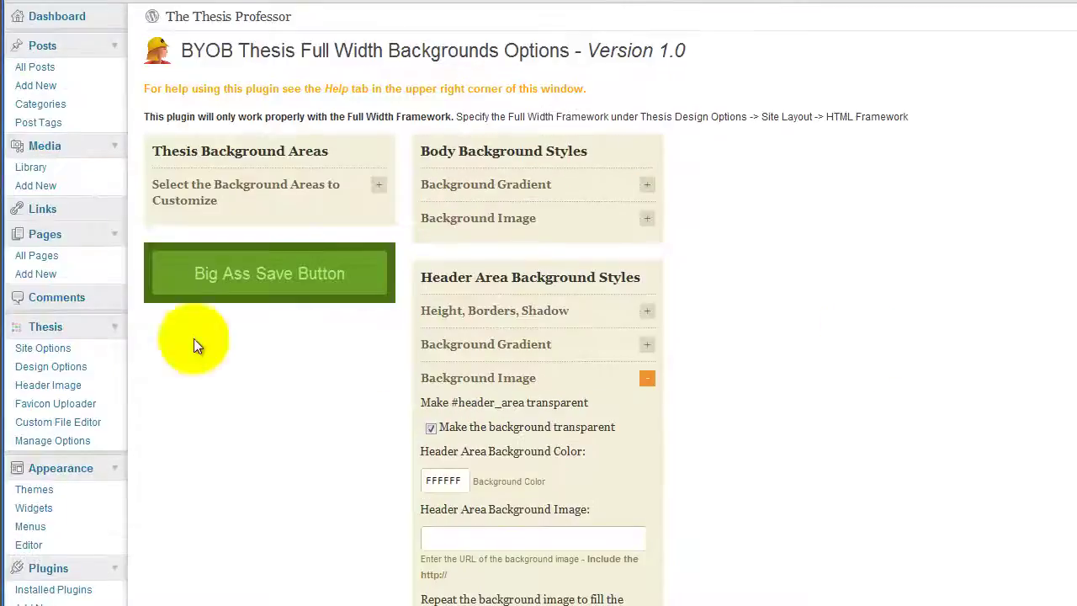
left_click(256, 295)
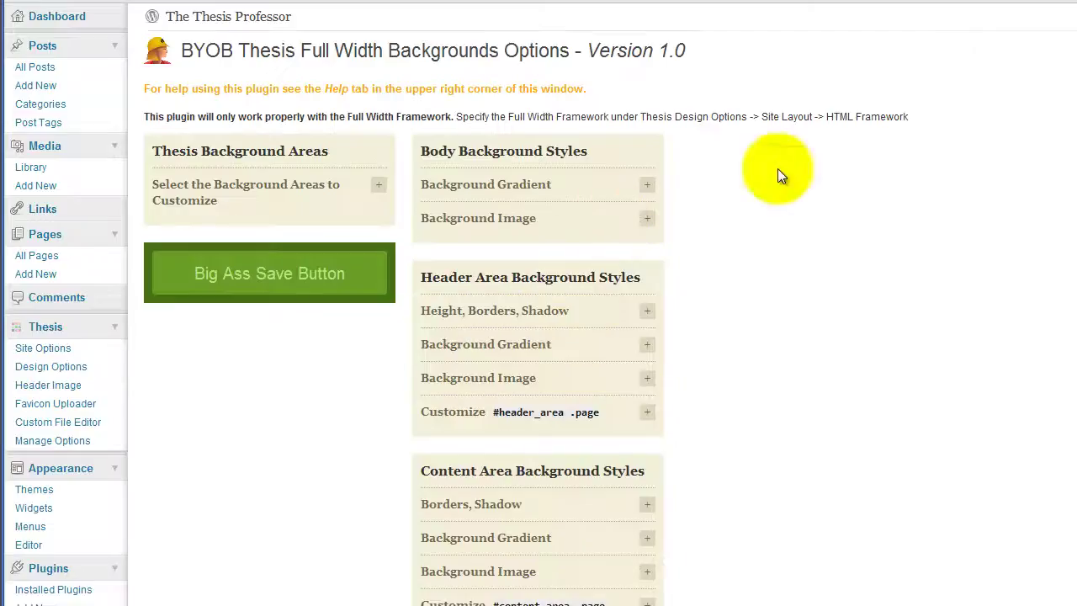
Step: Reload The Thesis Professor home page and check the background behind the header, content and footer areas
left_click(858, 17)
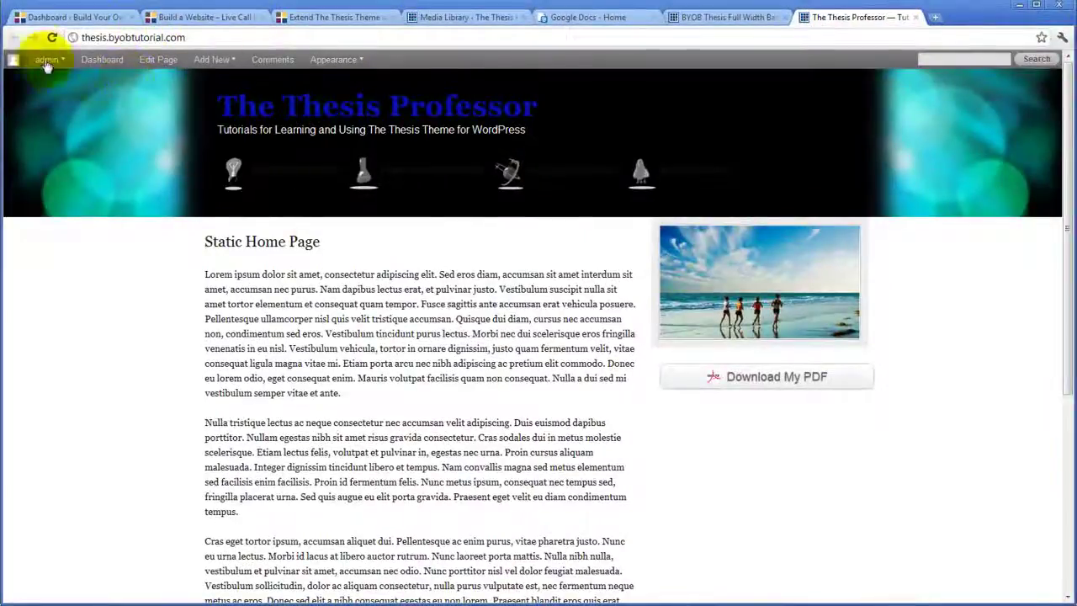
left_click(51, 37)
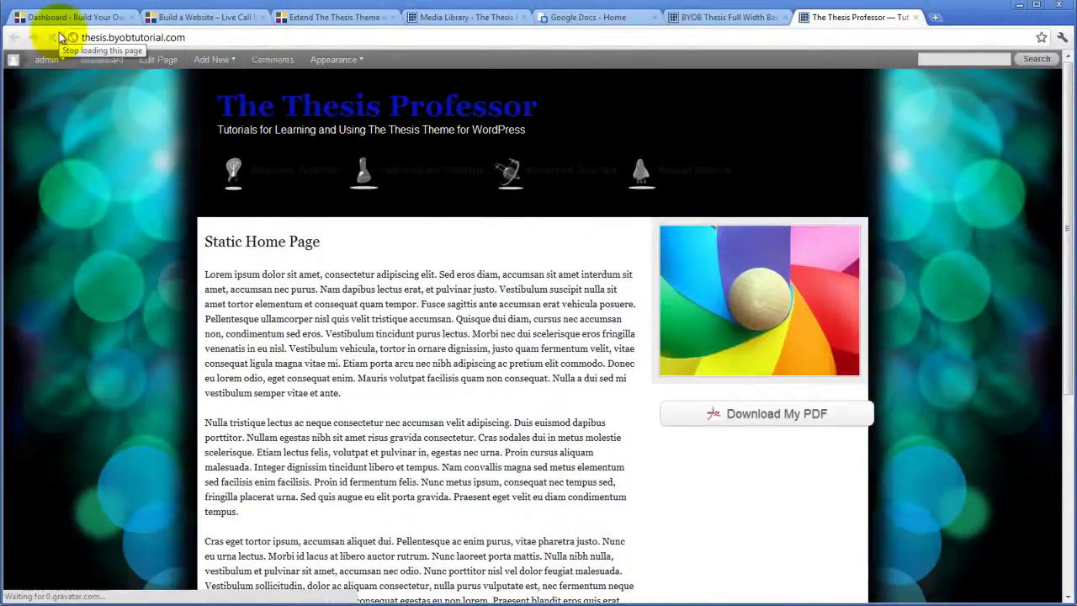
scroll(256, 379, "down", 3)
scroll(256, 379, "down", 4)
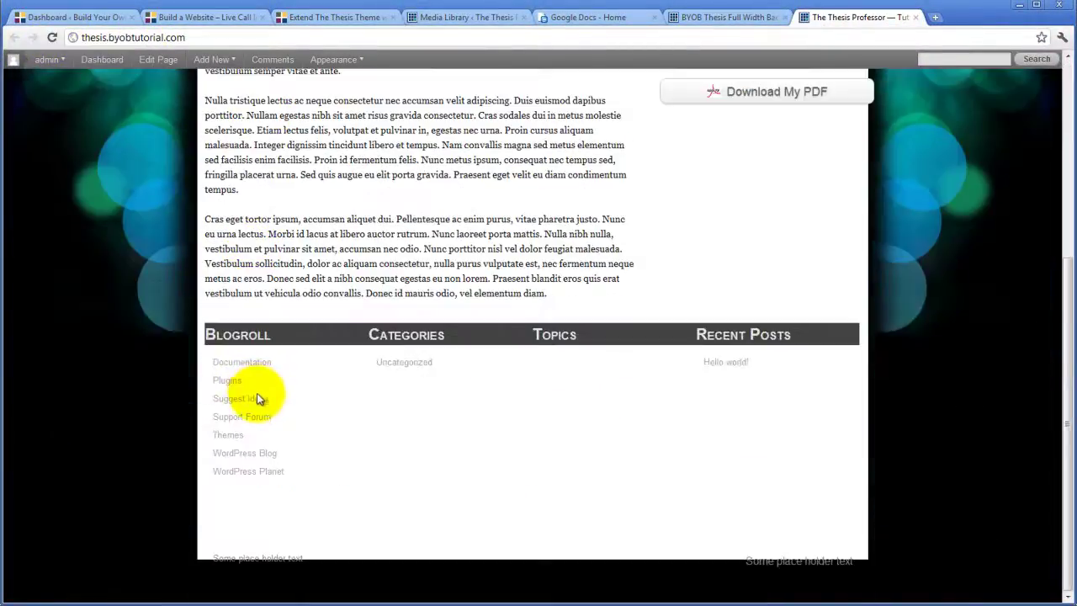